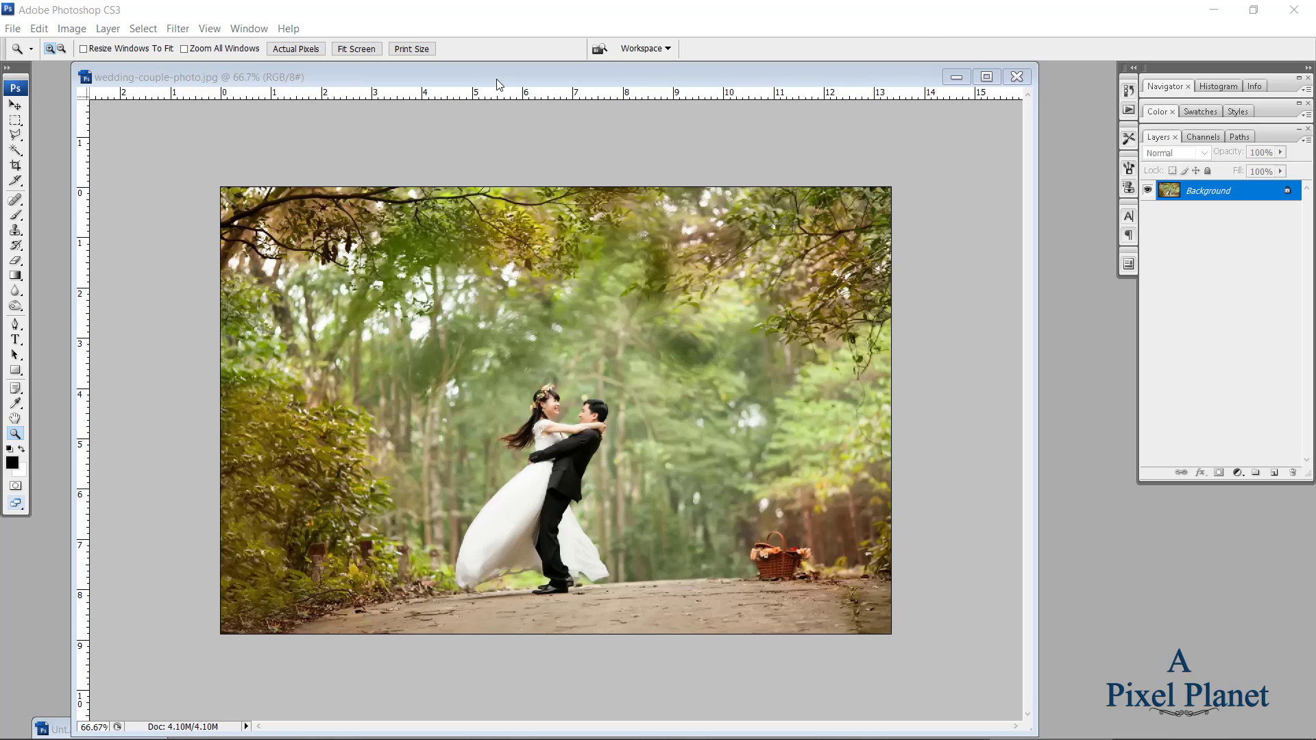
# Step: Apply Levels to the wedding photo with black input raised to 29 and darker midtones
pyautogui.moveTo(512, 80); pyautogui.dragTo(519, 81)
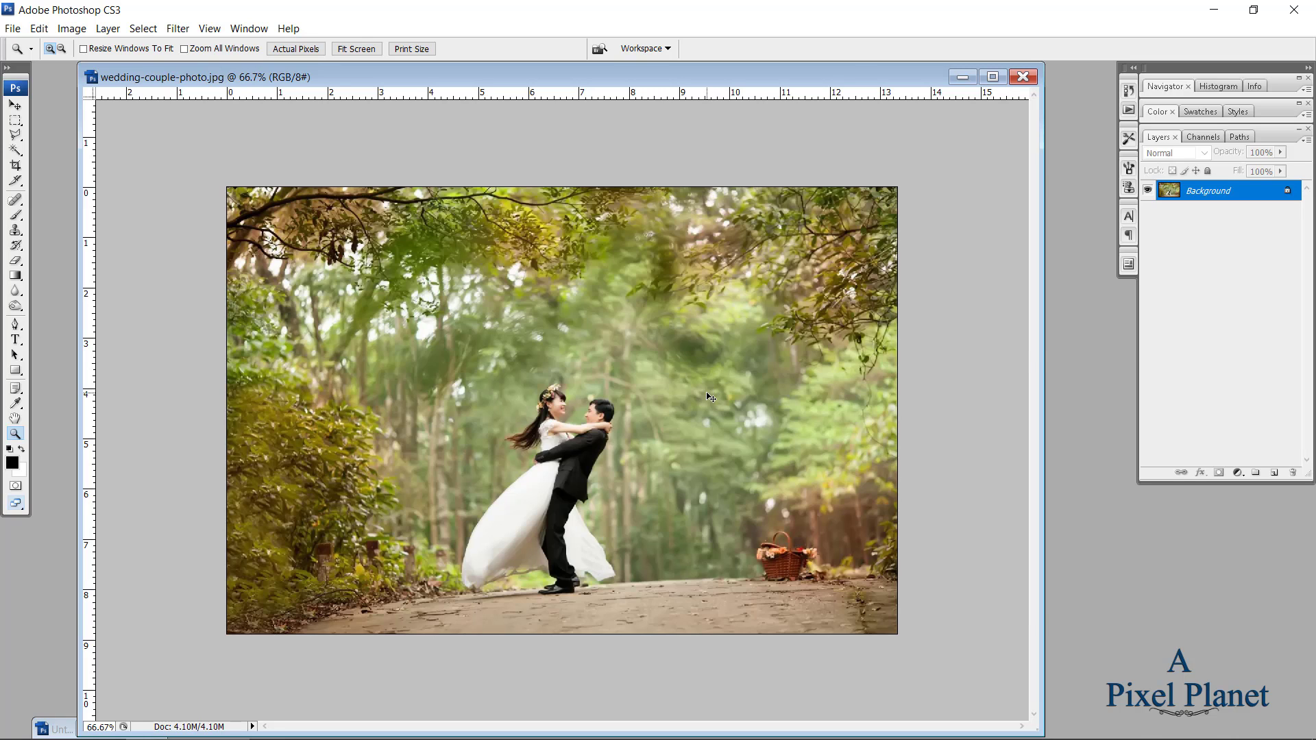
pyautogui.hotkey('ctrl', 'l')
pyautogui.moveTo(1091, 133); pyautogui.dragTo(1001, 134)
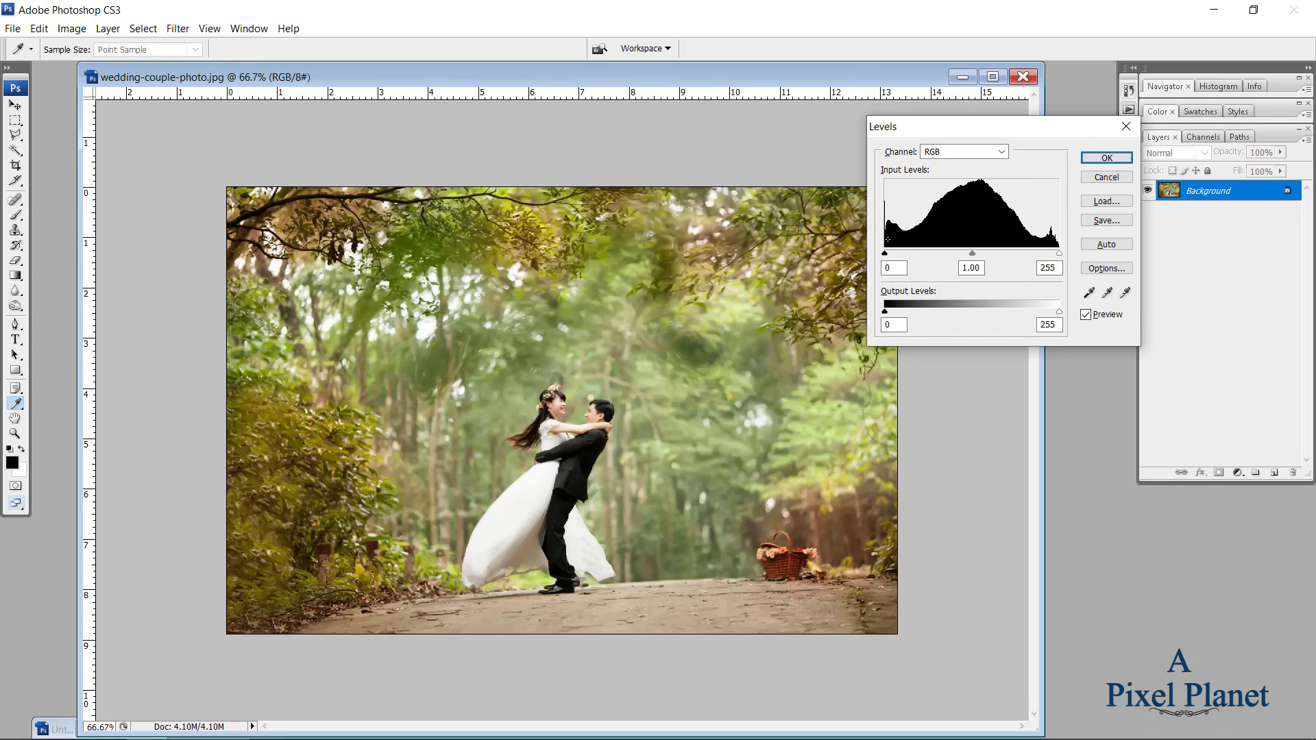
pyautogui.moveTo(888, 256); pyautogui.dragTo(992, 254)
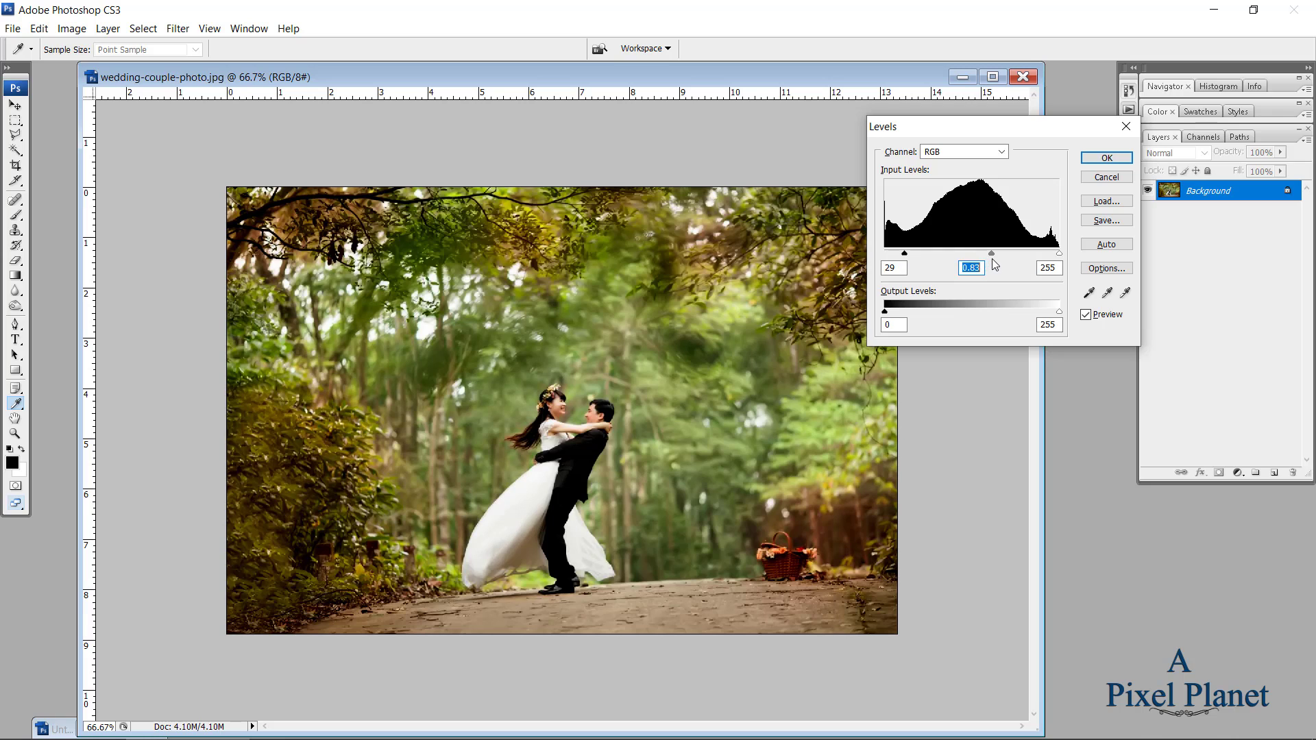
pyautogui.click(1107, 157)
pyautogui.press('z')
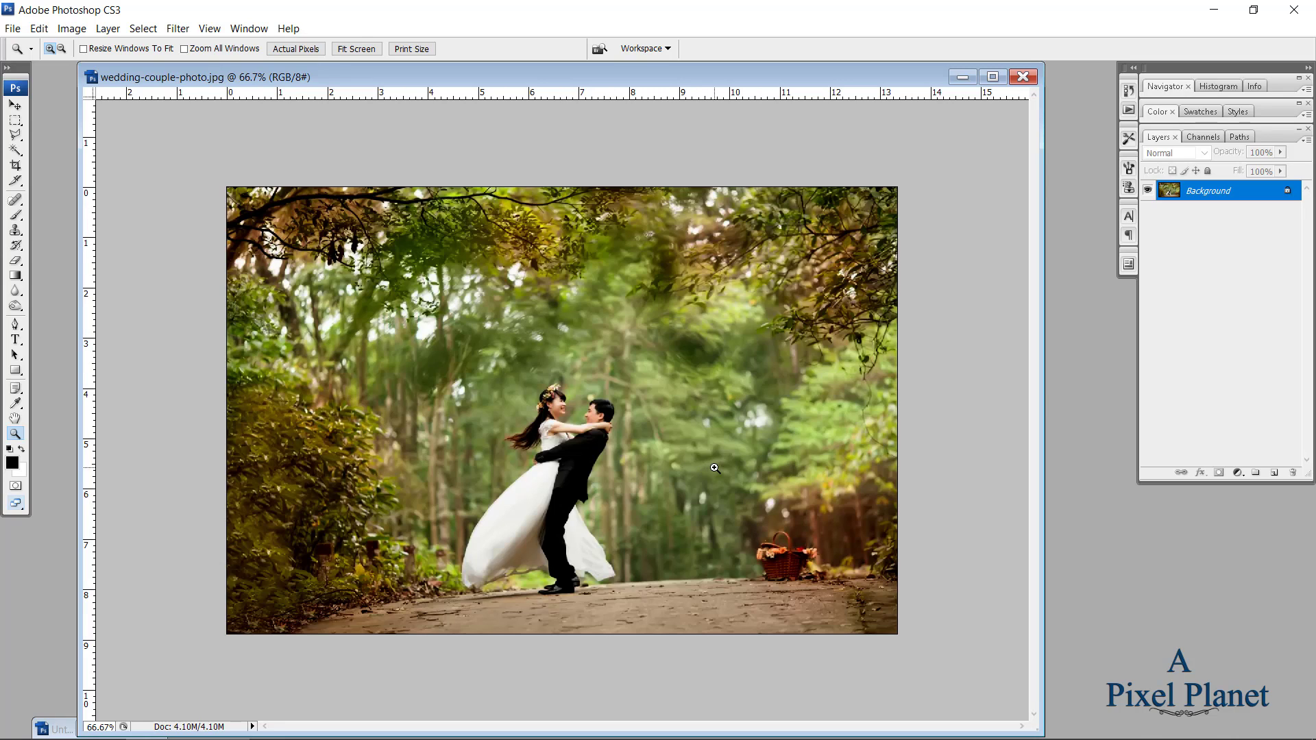
# Step: Convert the photo to CMYK and overwrite its Yellow channel with the Magenta channel
pyautogui.click(72, 29)
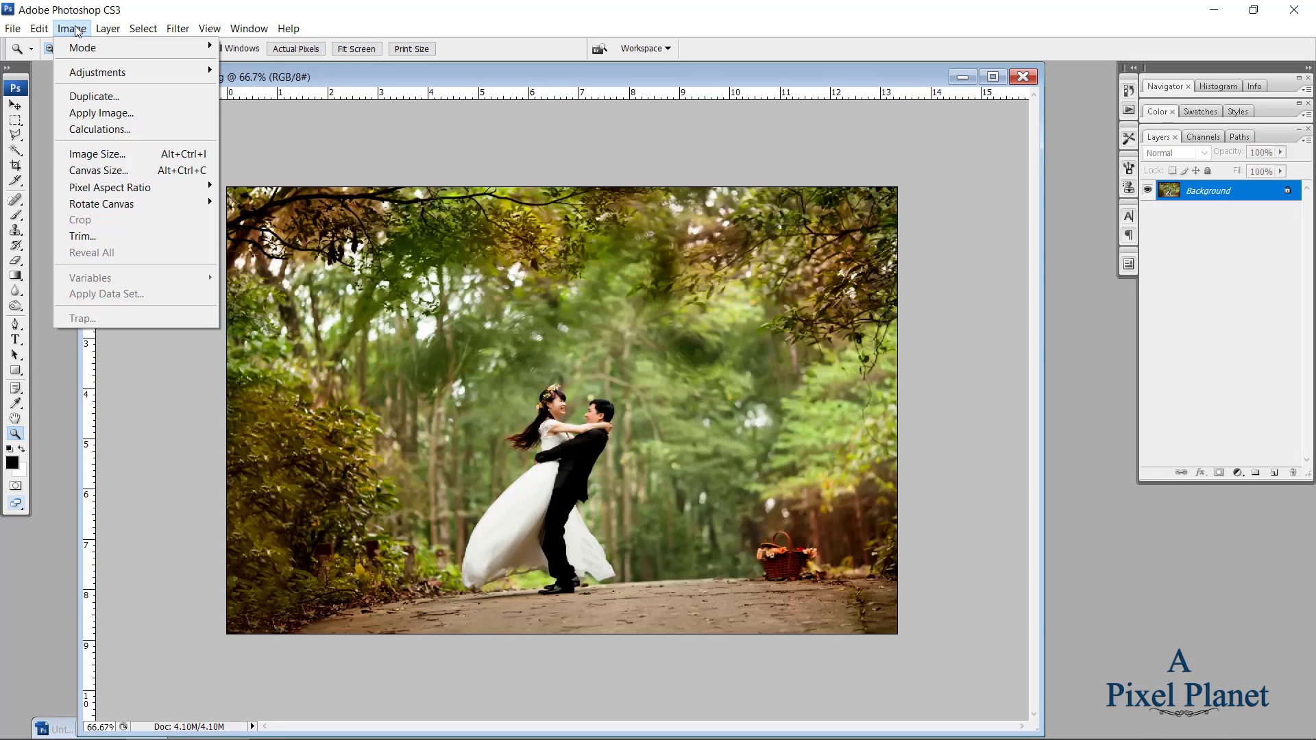
pyautogui.moveTo(82, 47)
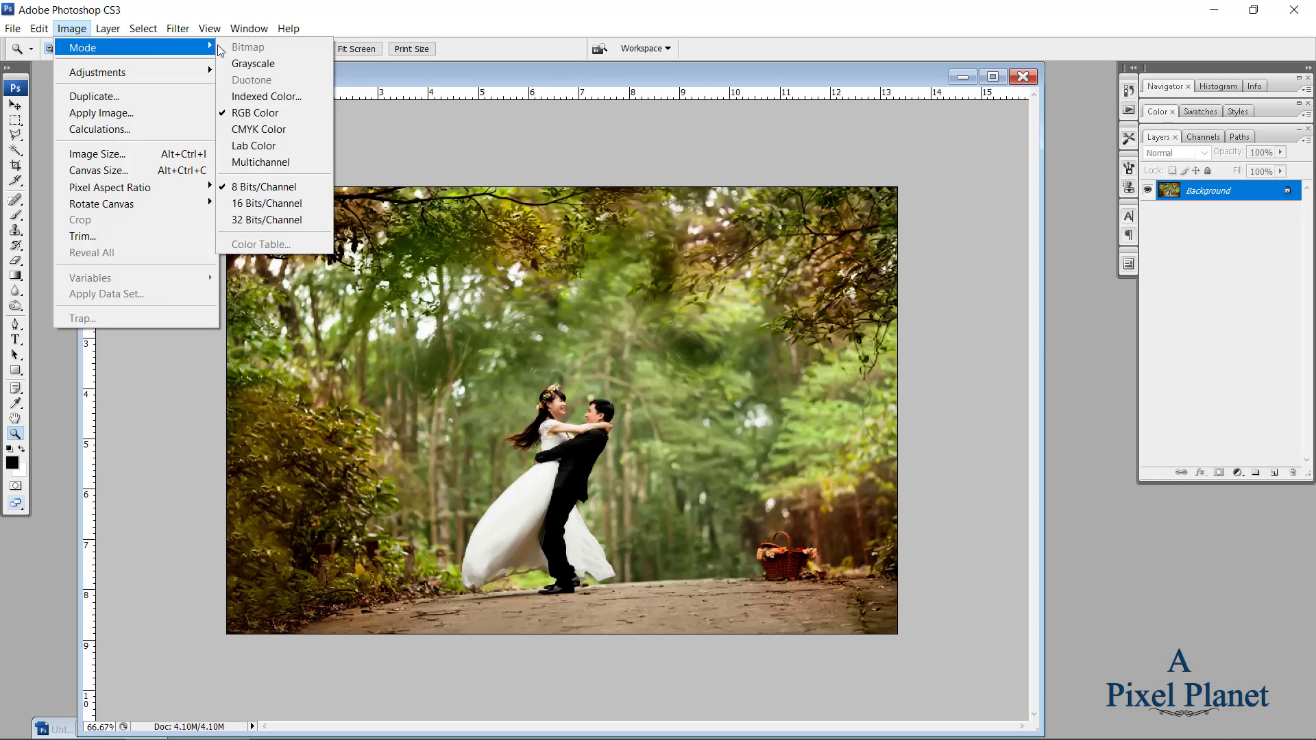
pyautogui.click(271, 130)
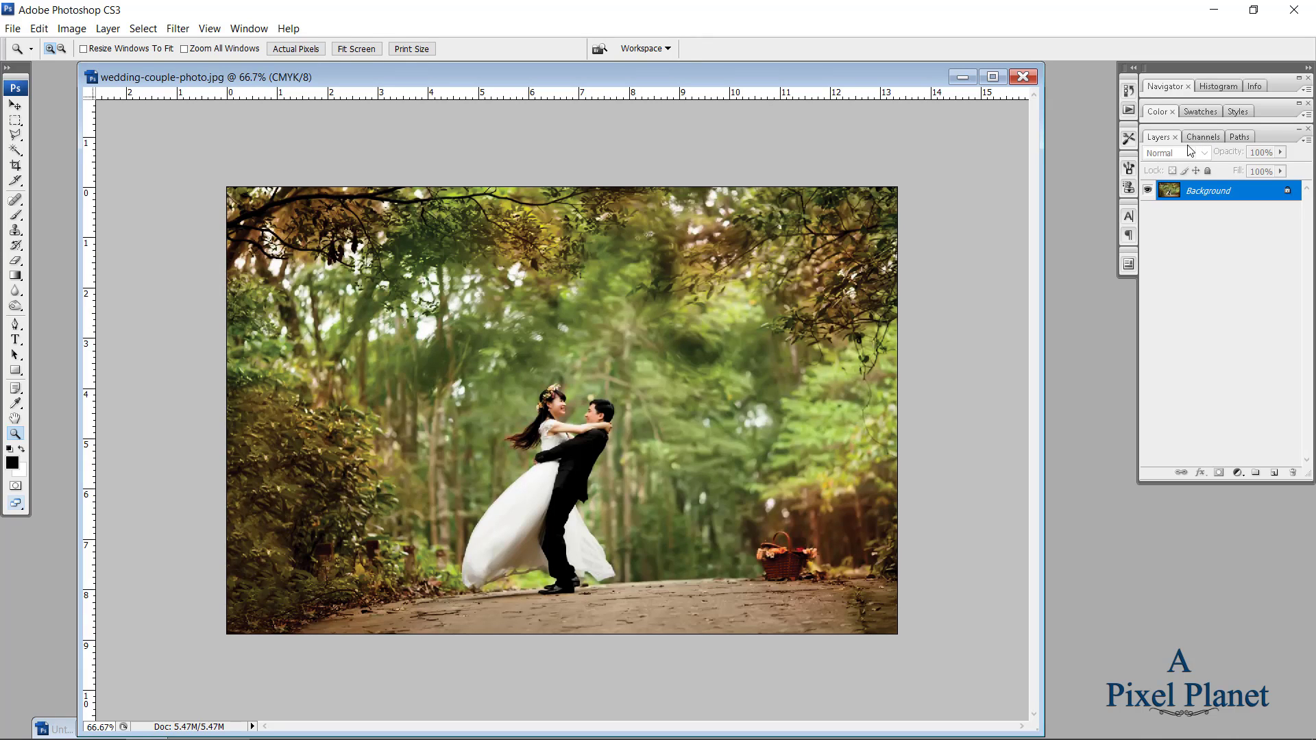
pyautogui.click(1203, 137)
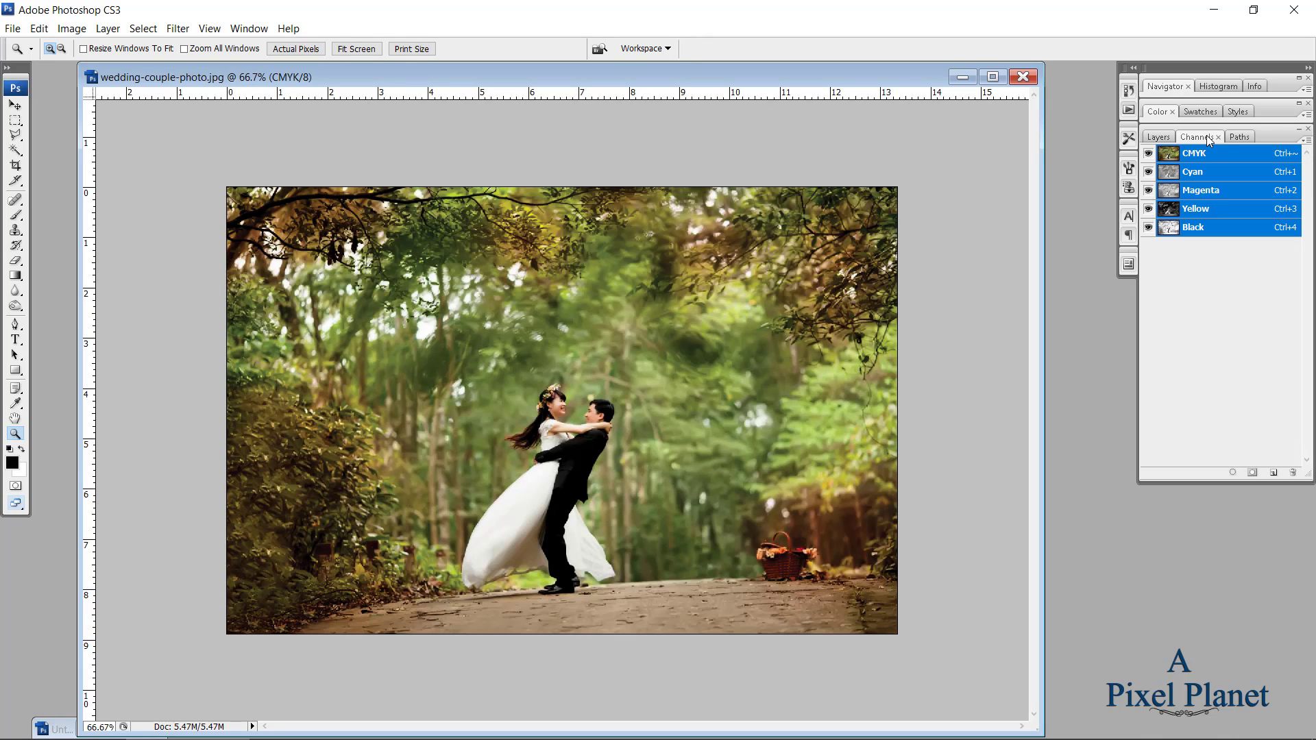
pyautogui.click(1187, 191)
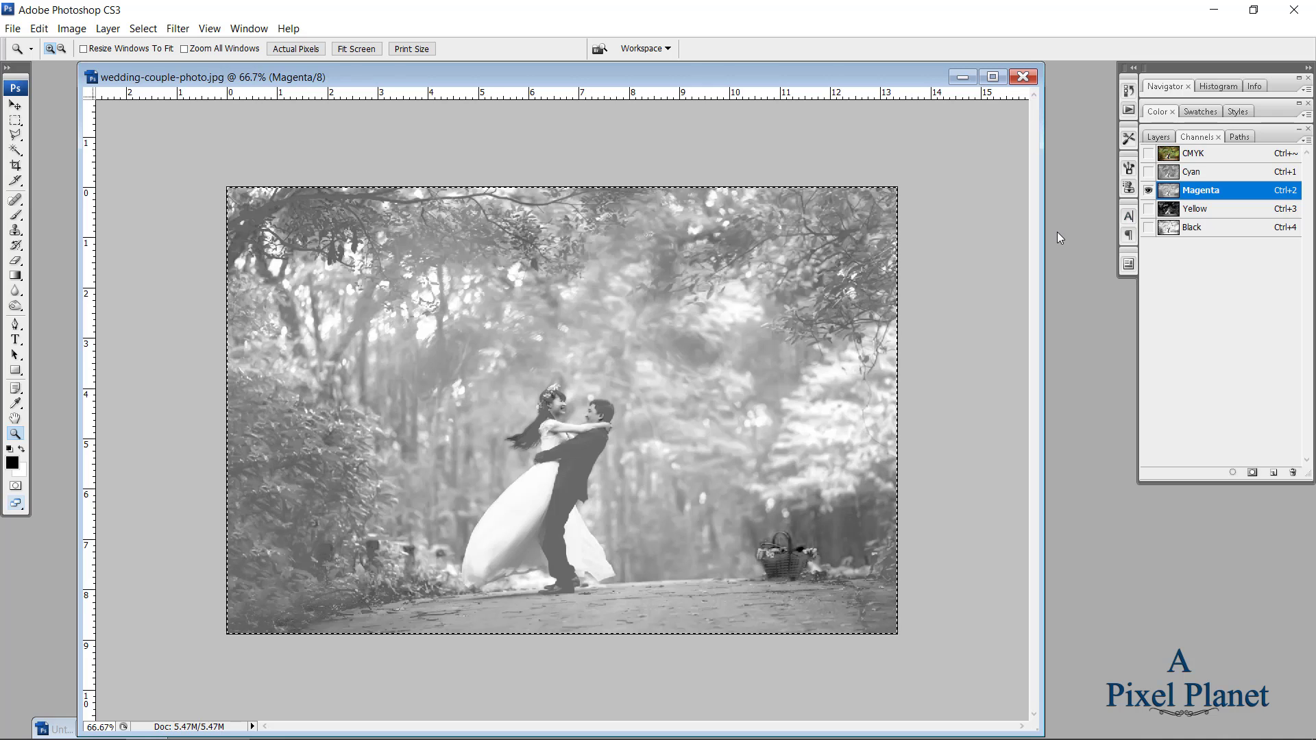
pyautogui.hotkey('ctrl', 'a')
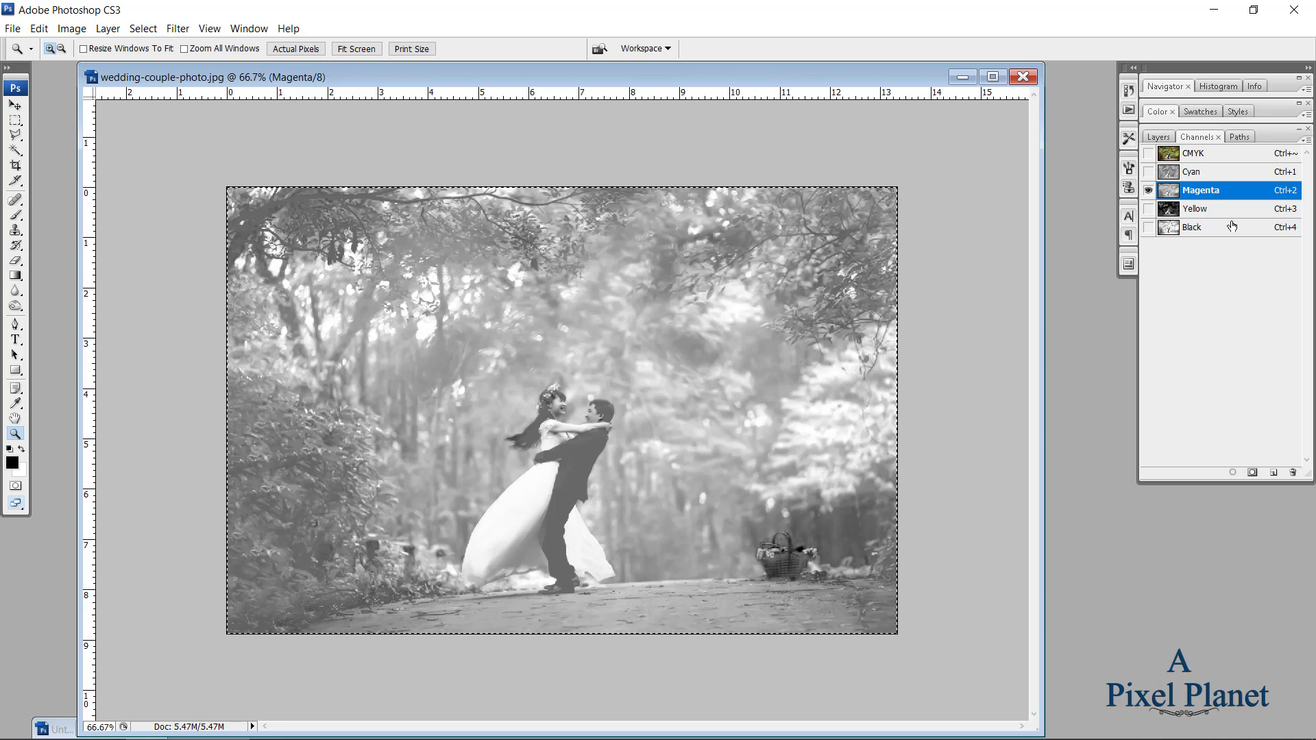
pyautogui.click(1215, 210)
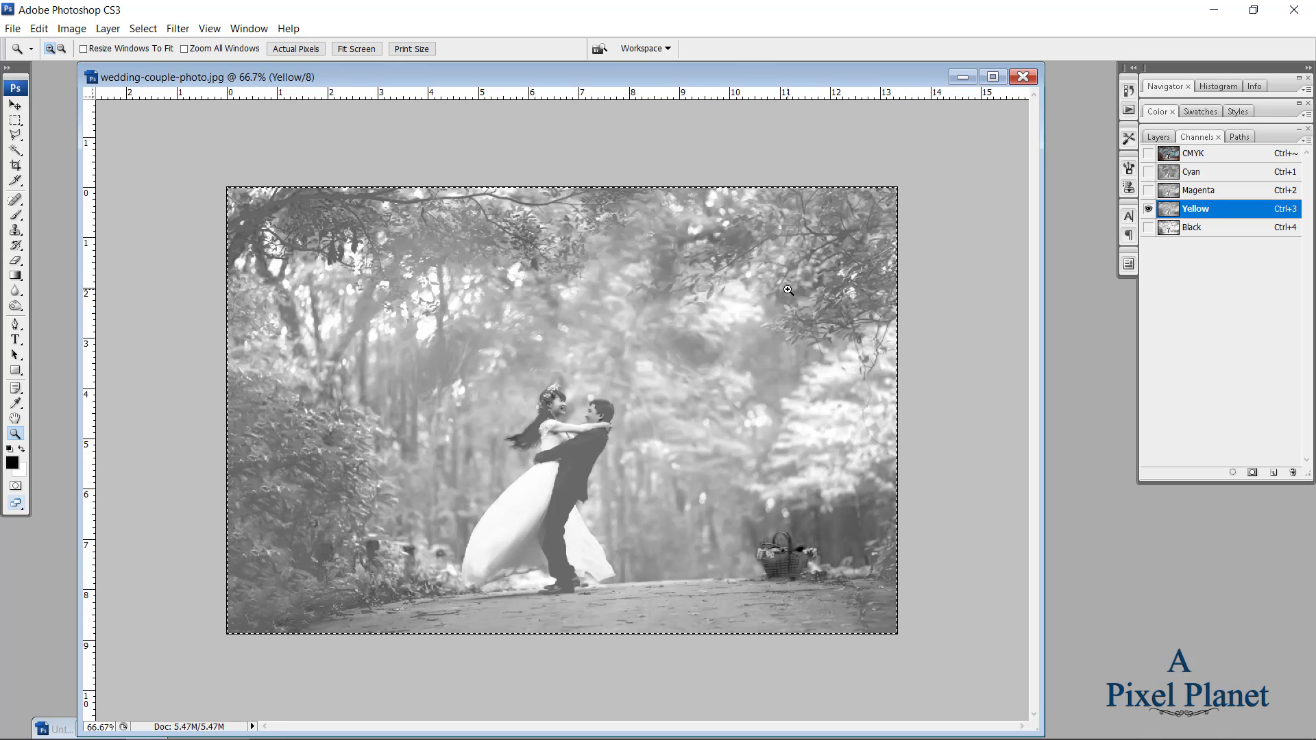
pyautogui.click(1194, 159)
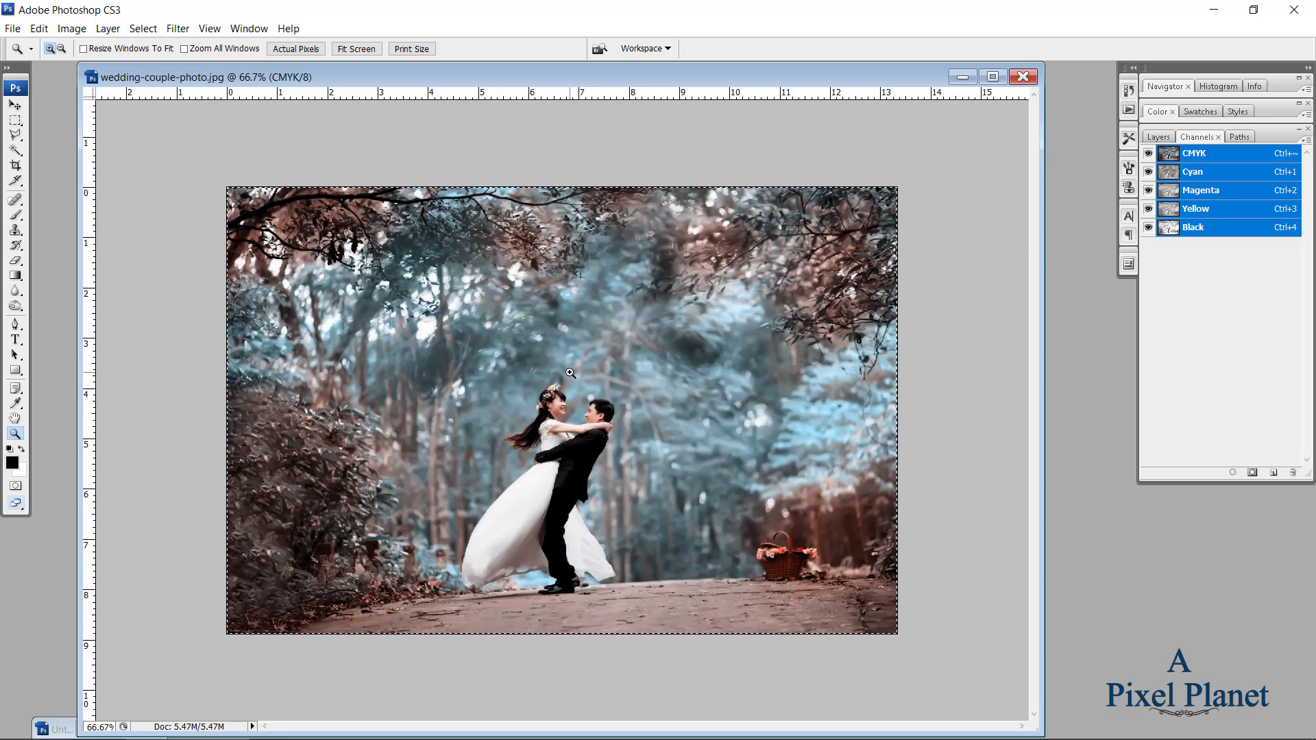
# Step: Convert the photo back to RGB and apply Levels with the midtone at 0.95
pyautogui.click(72, 28)
pyautogui.moveTo(82, 47)
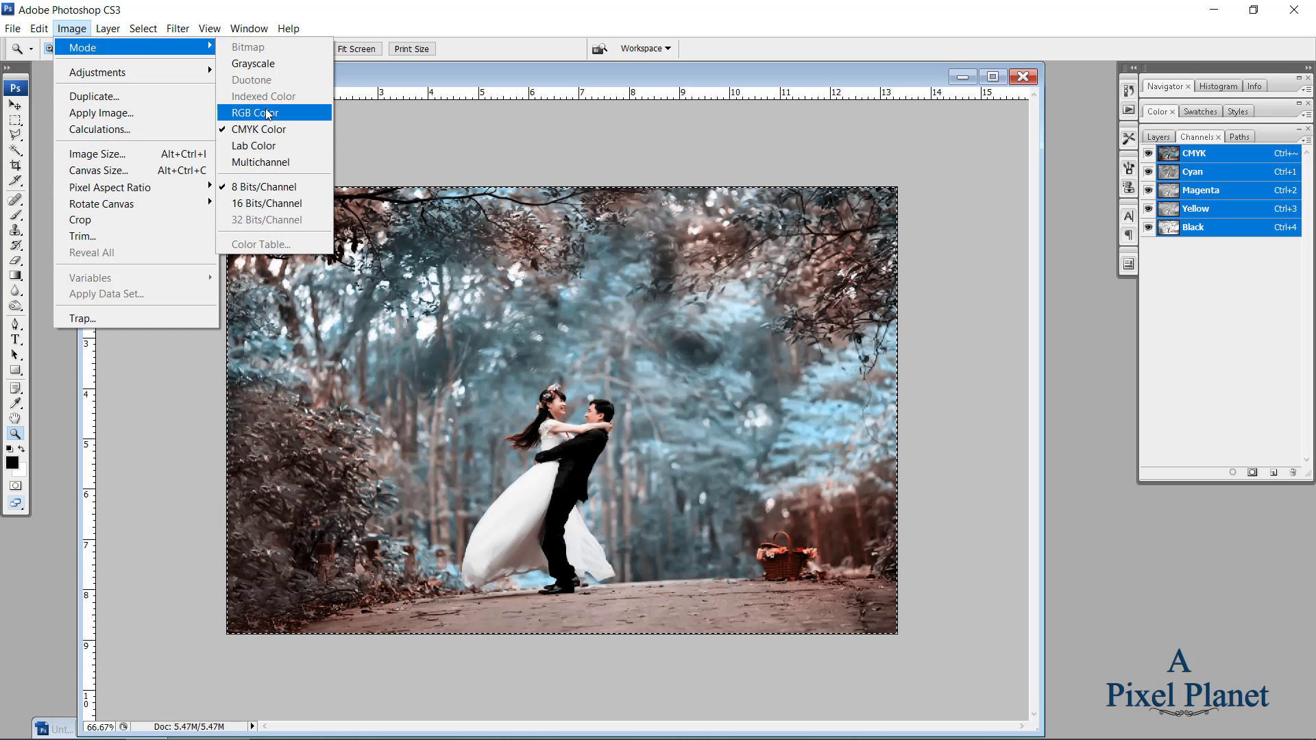
pyautogui.click(268, 113)
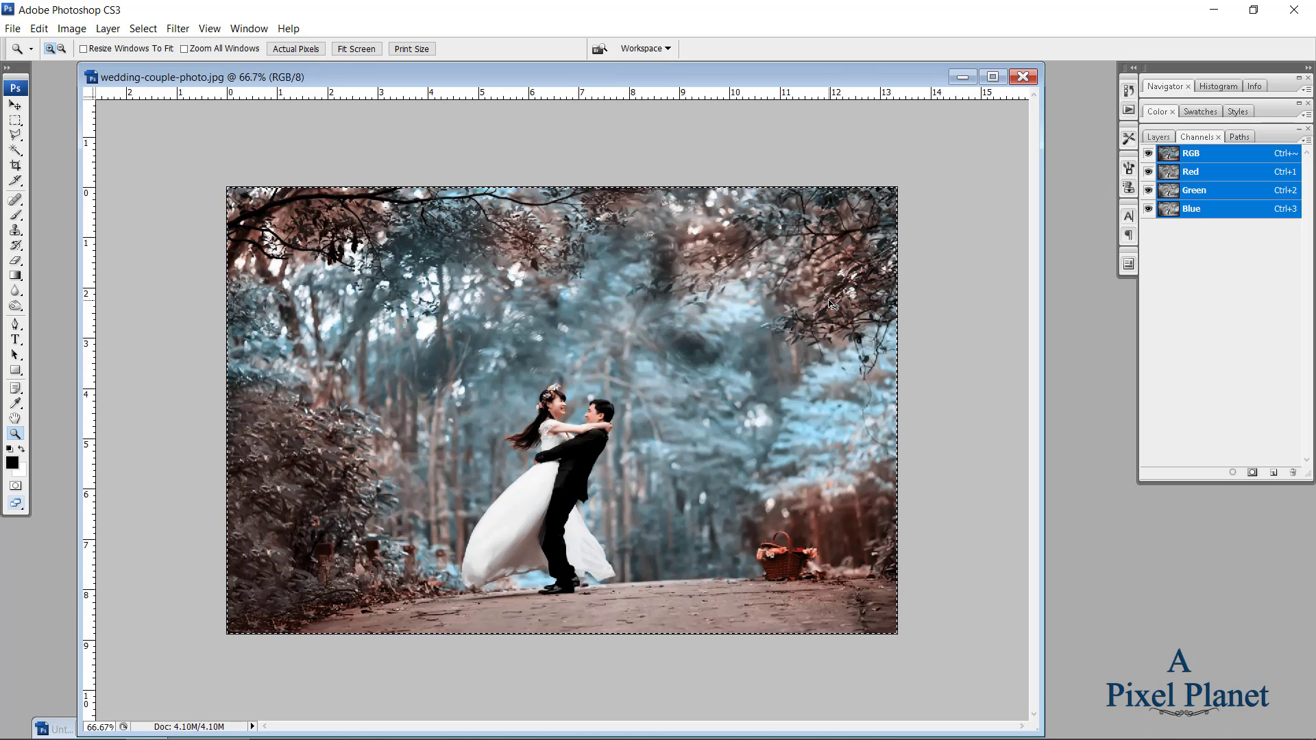
pyautogui.hotkey('ctrl', 'l')
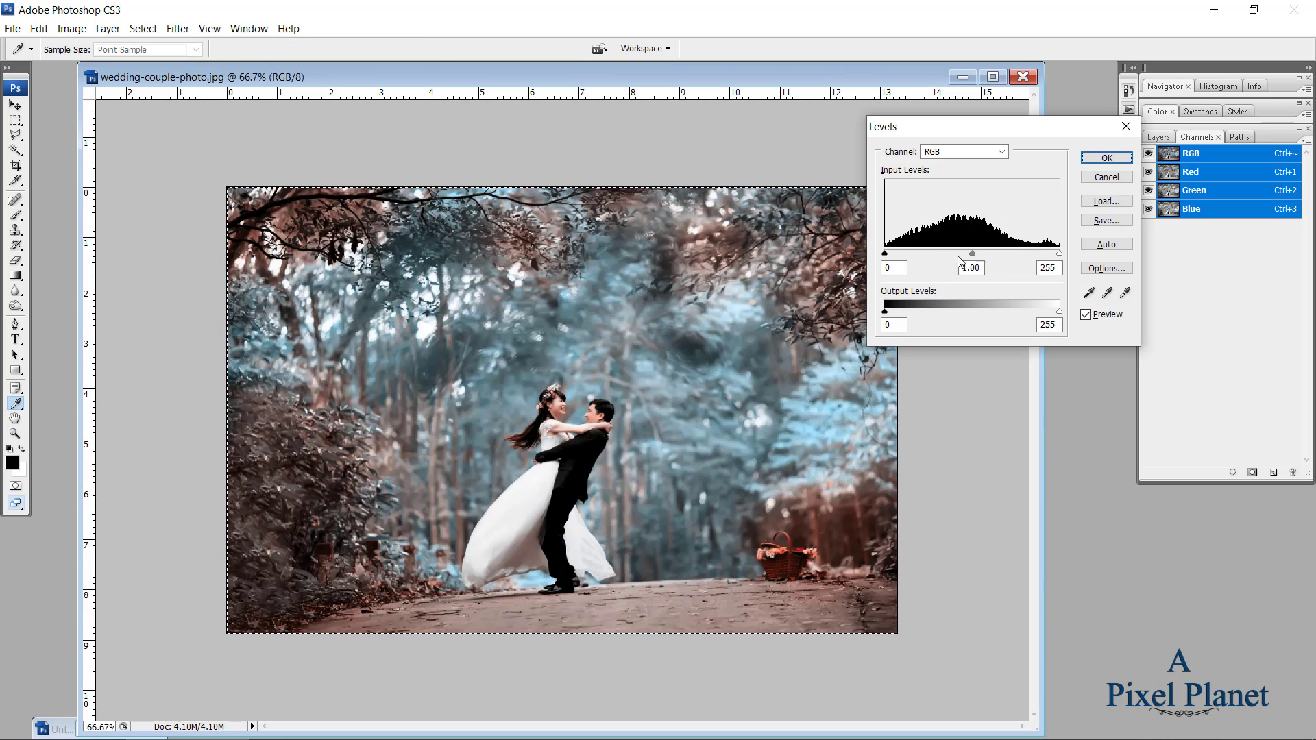
pyautogui.moveTo(972, 253); pyautogui.dragTo(977, 252)
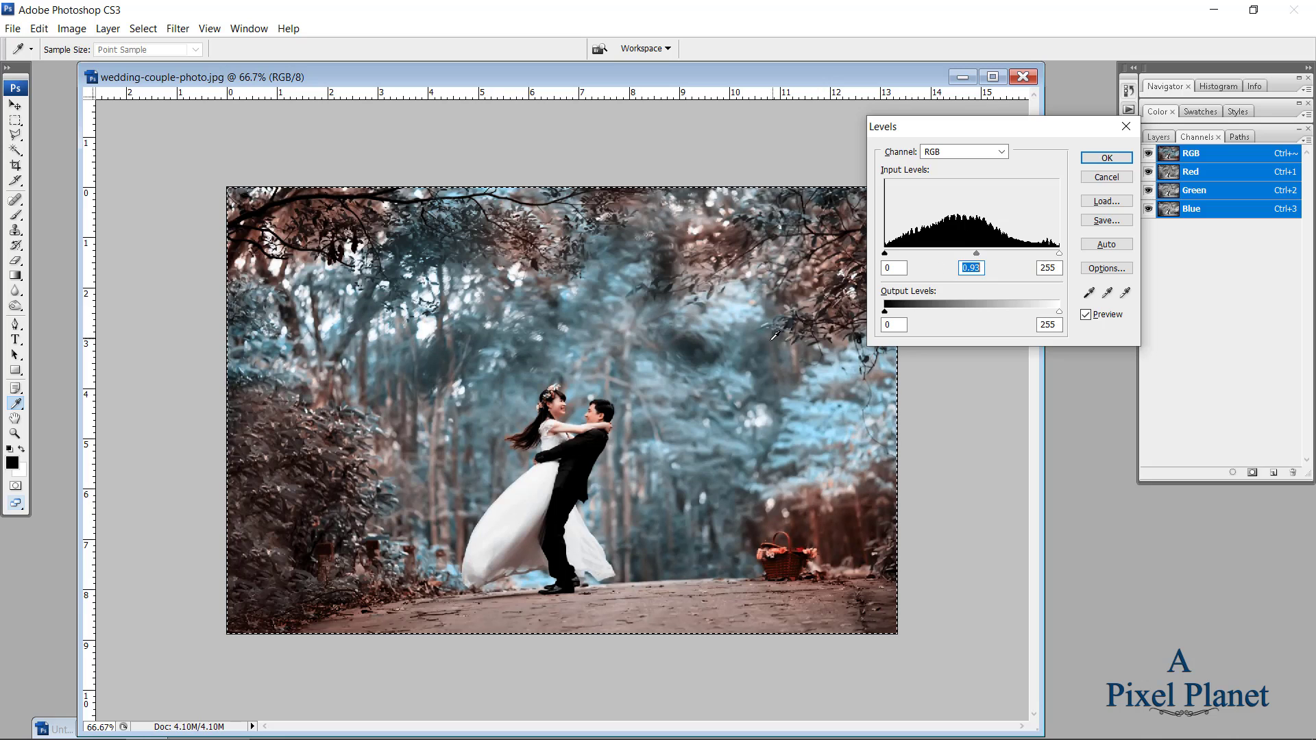
pyautogui.press('Return')
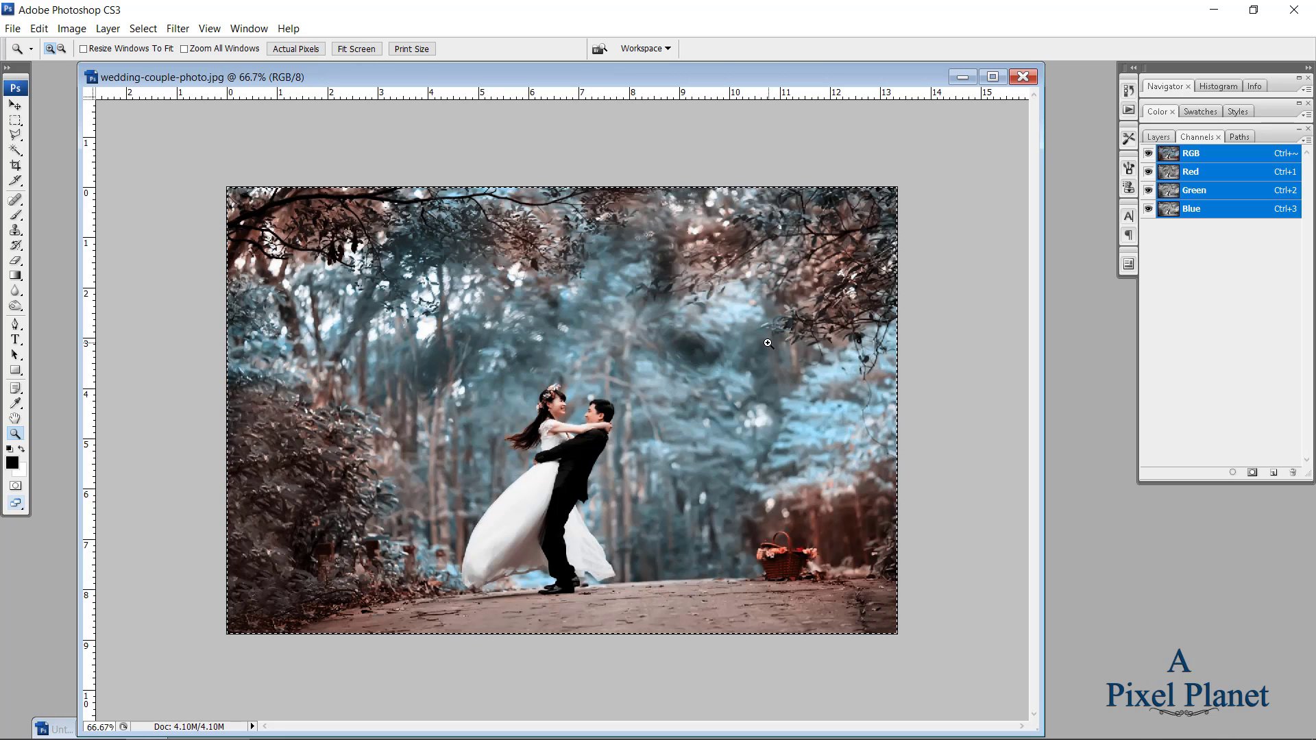
# Step: Drag the Layer 1 'Save the Date' graphic onto the wedding photo beside the couple
pyautogui.doubleClick(55, 729)
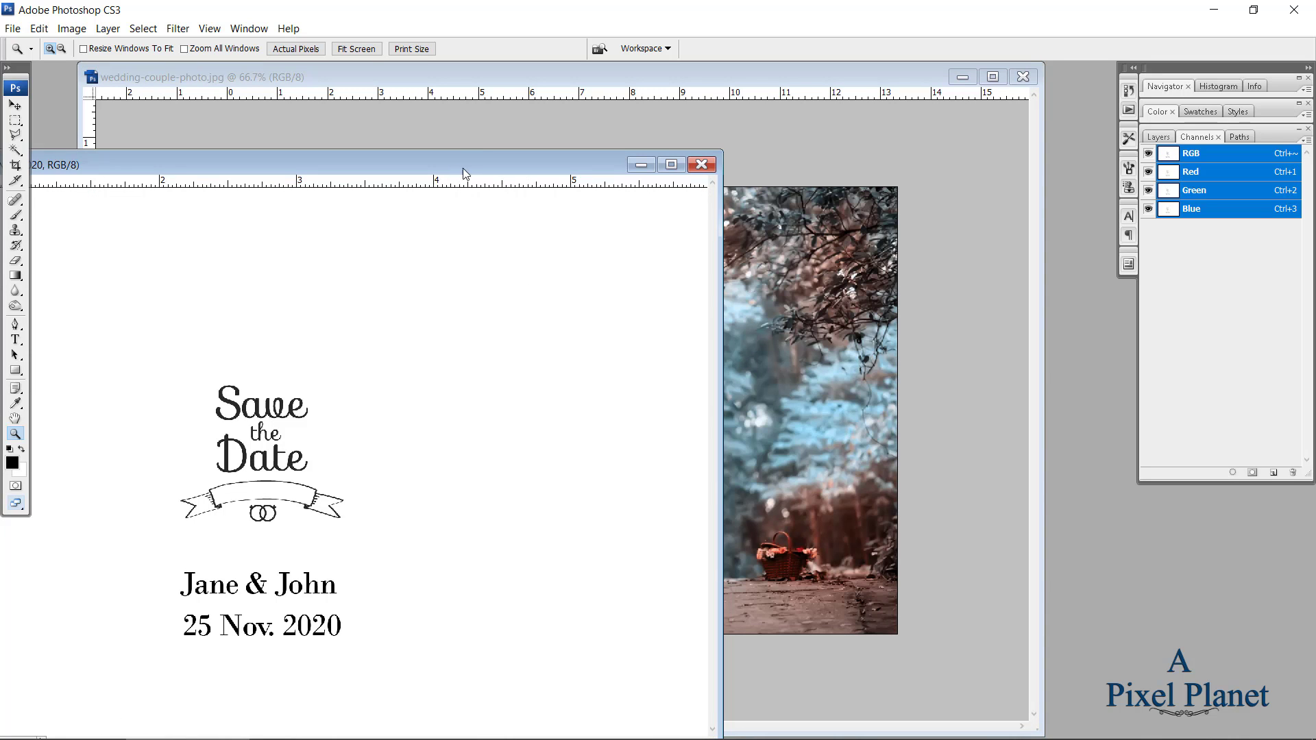
pyautogui.press('v')
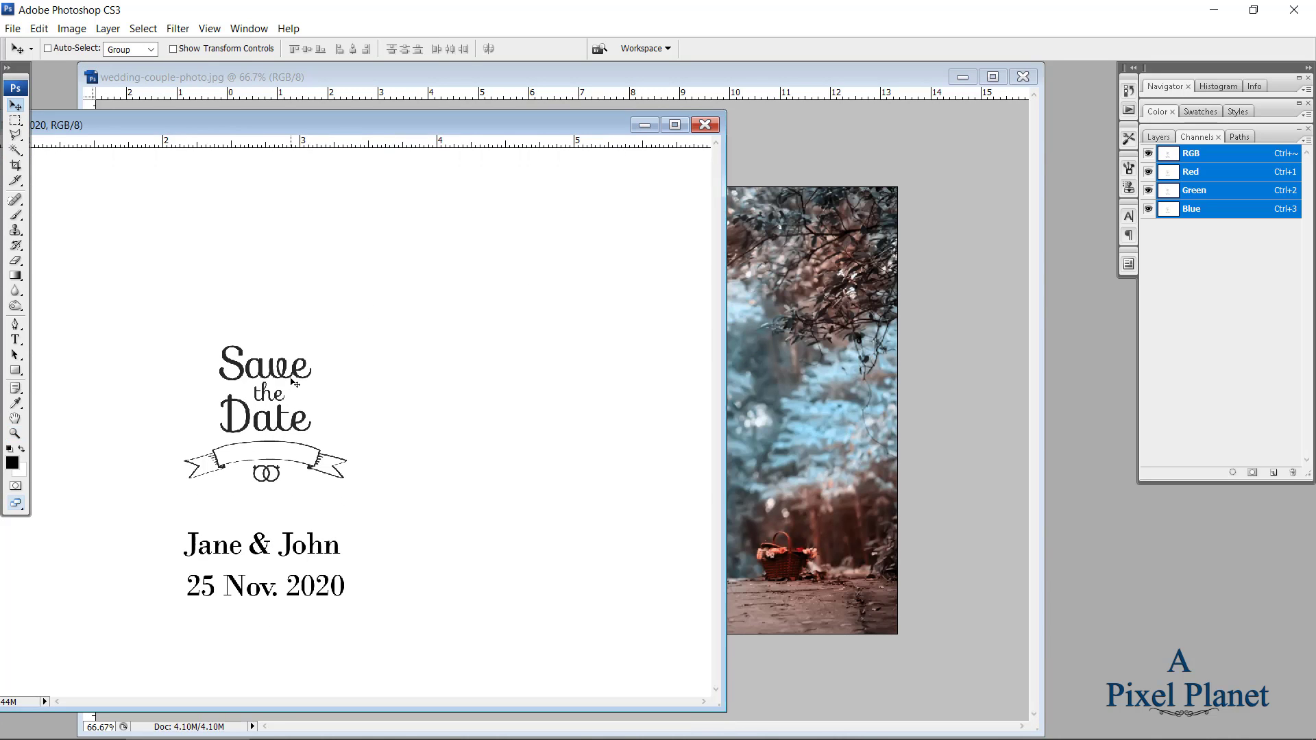
pyautogui.rightClick(294, 374)
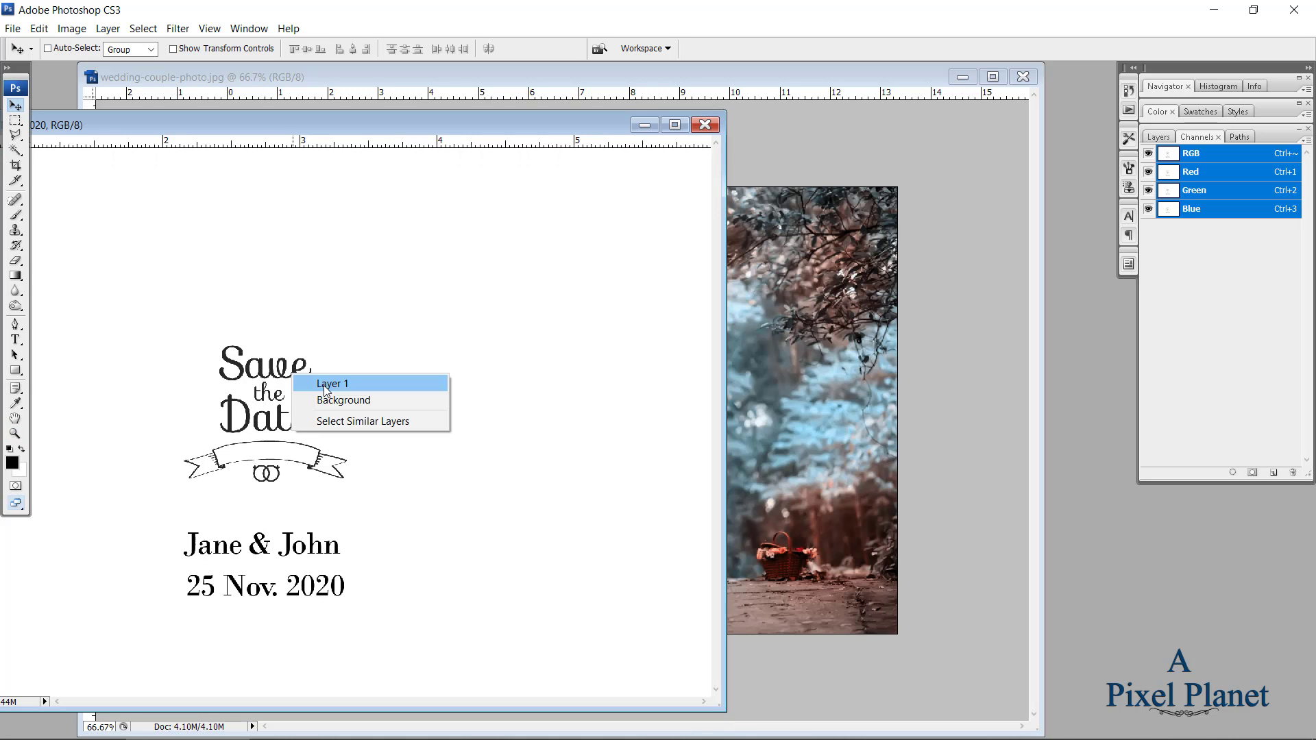
pyautogui.click(332, 380)
pyautogui.moveTo(331, 379)
pyautogui.mouseDown()
pyautogui.moveTo(771, 426)
pyautogui.moveTo(709, 510)
pyautogui.moveTo(714, 496)
pyautogui.mouseUp()
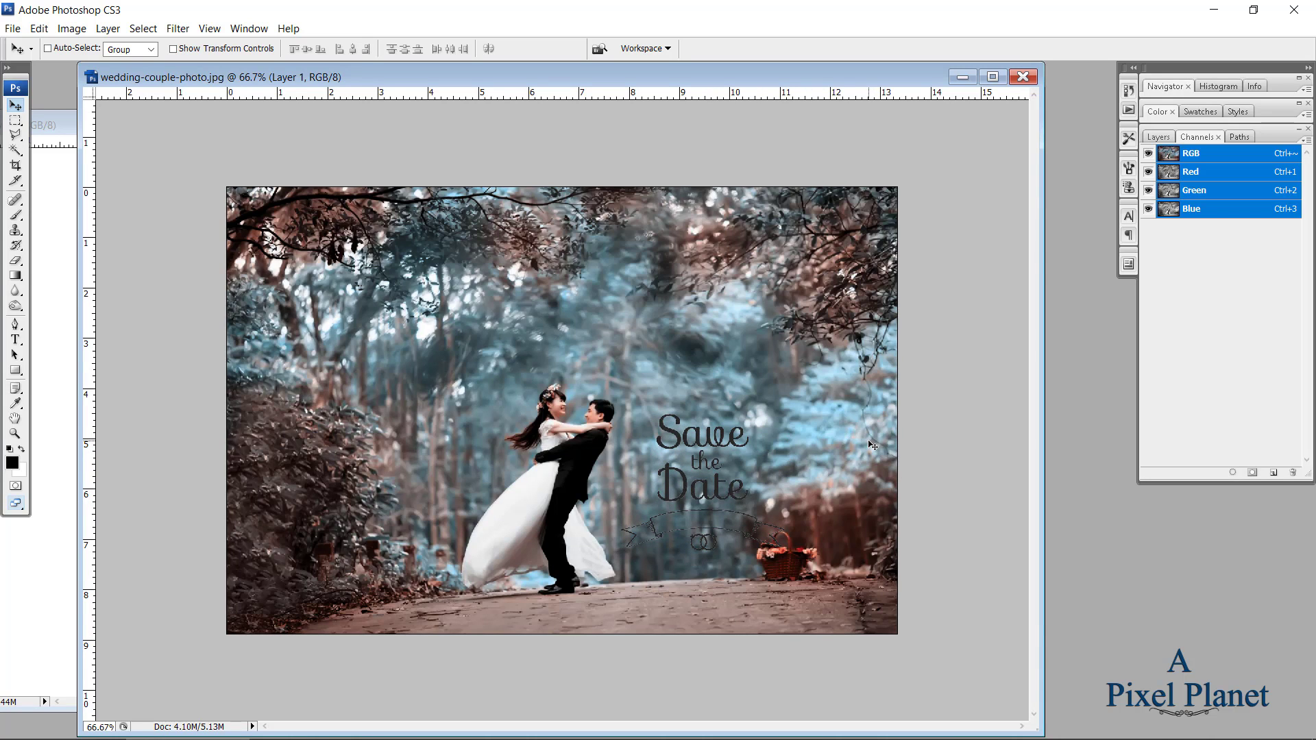
# Step: Add a yellow (#f6ff00) Color Overlay effect to the Save the Date layer
pyautogui.click(1158, 138)
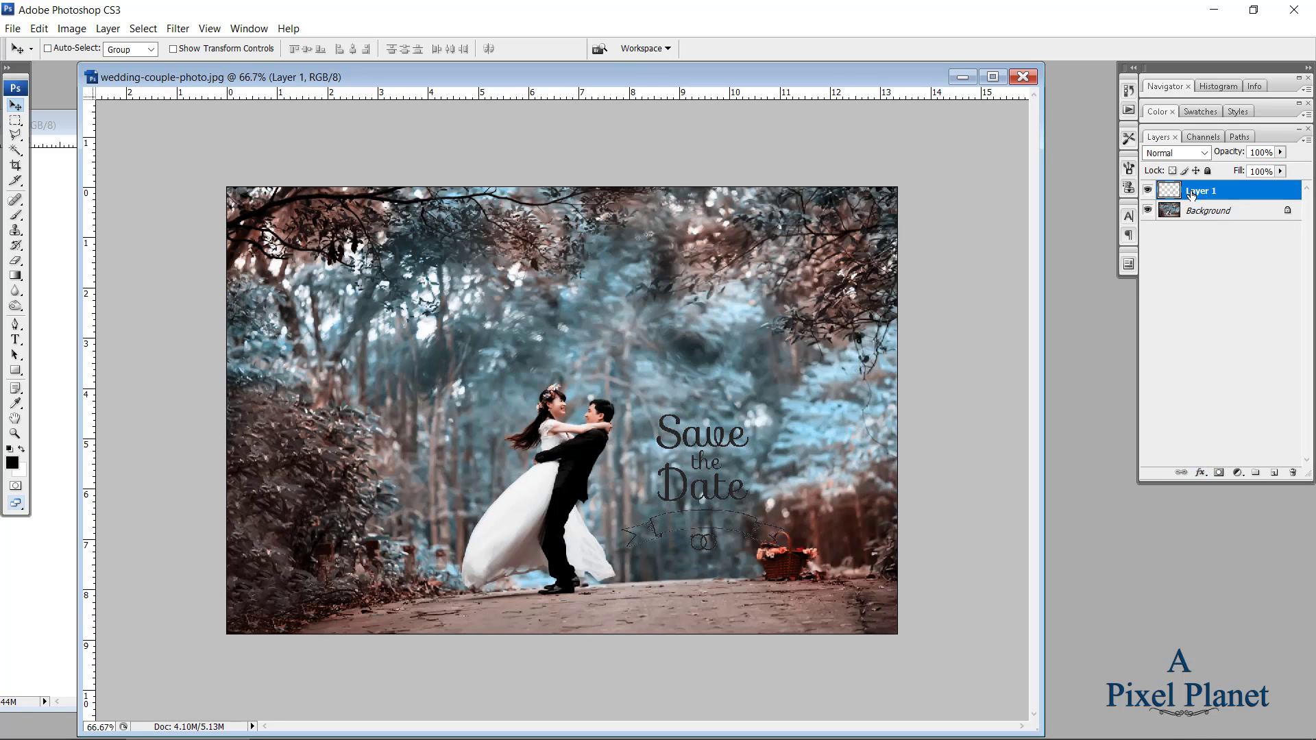
pyautogui.click(1199, 473)
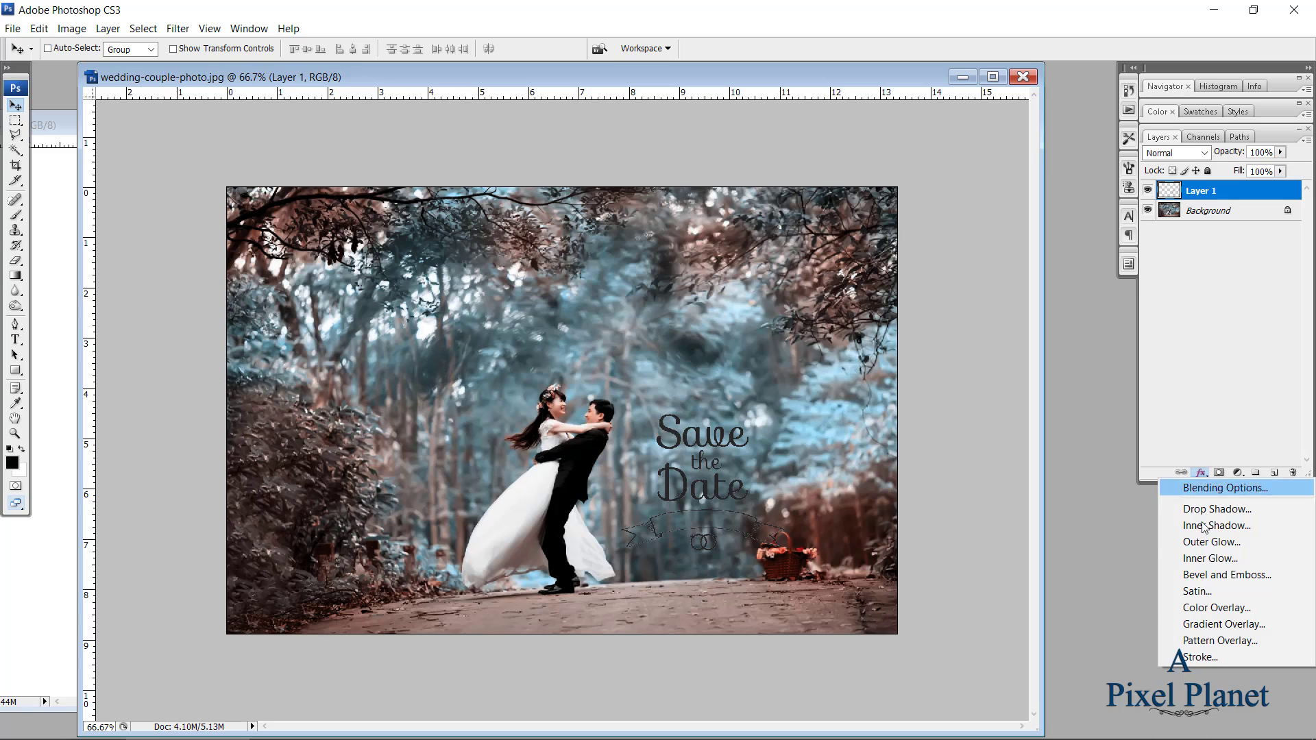
pyautogui.click(1207, 608)
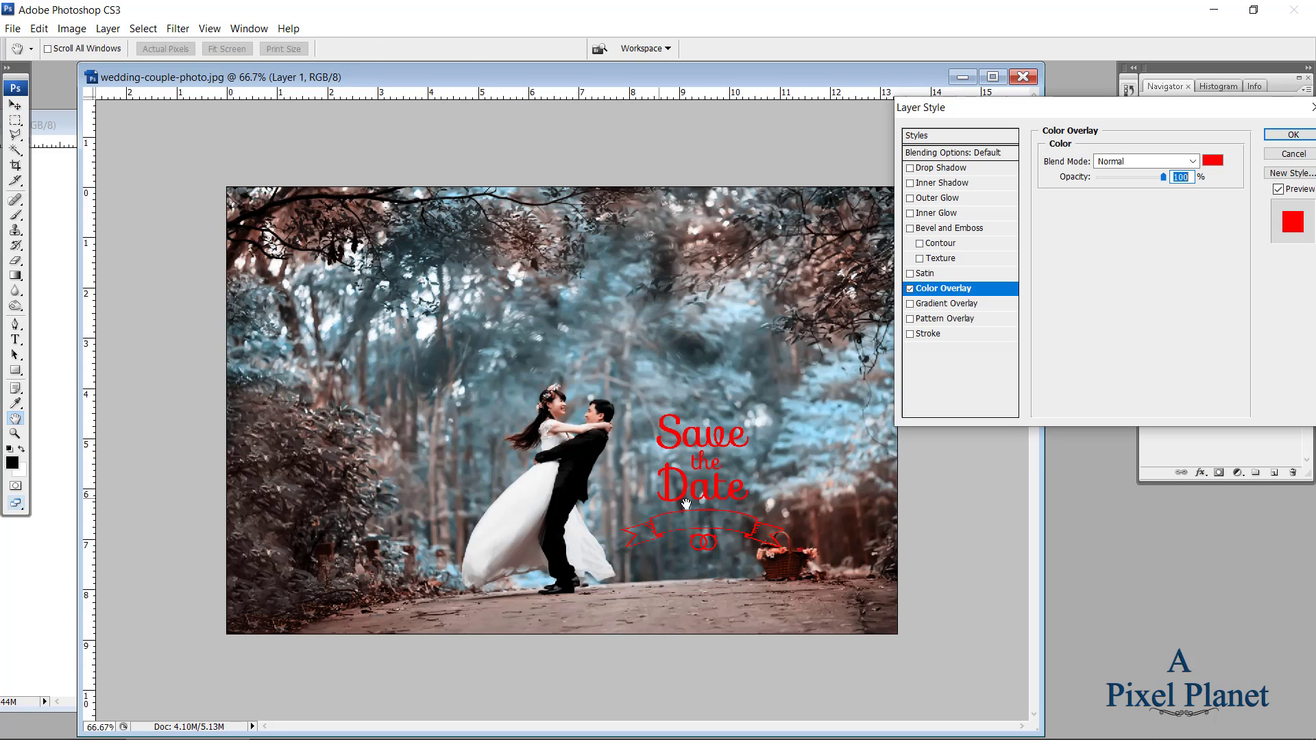
pyautogui.click(1212, 160)
pyautogui.moveTo(1038, 482); pyautogui.dragTo(1039, 470)
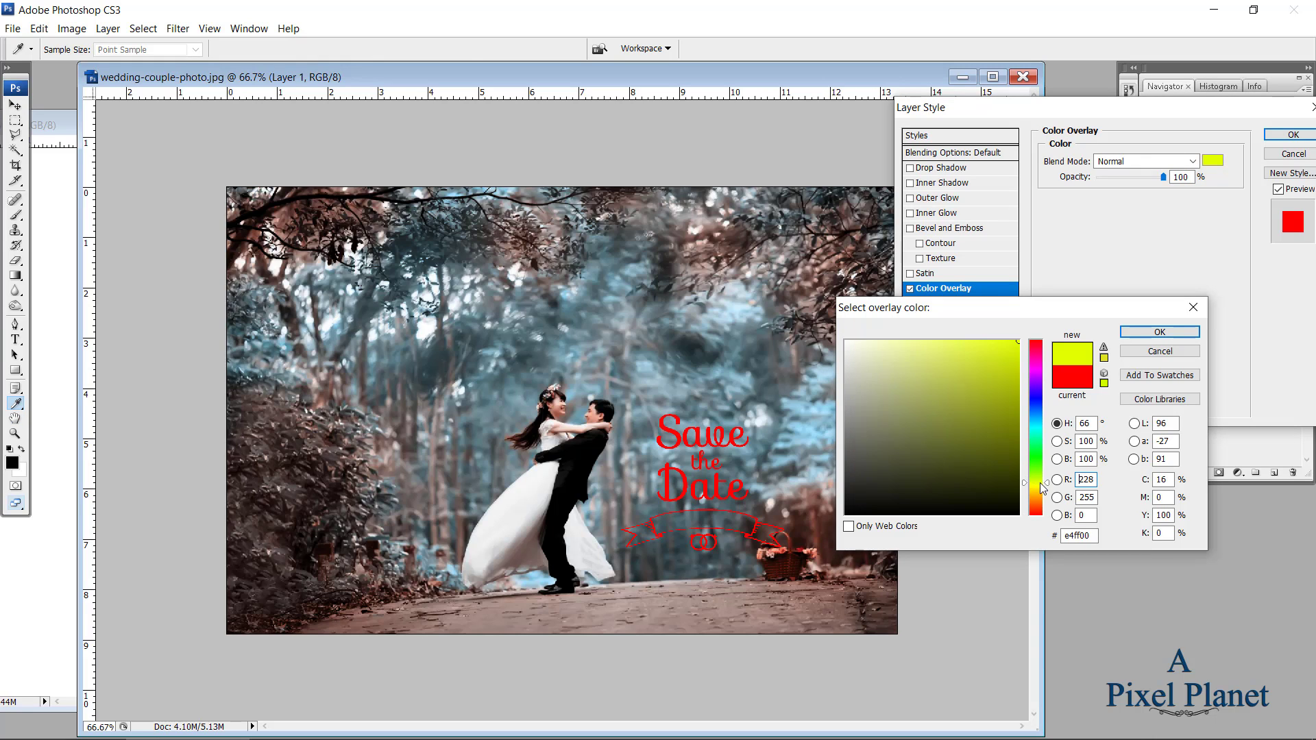
pyautogui.click(1041, 485)
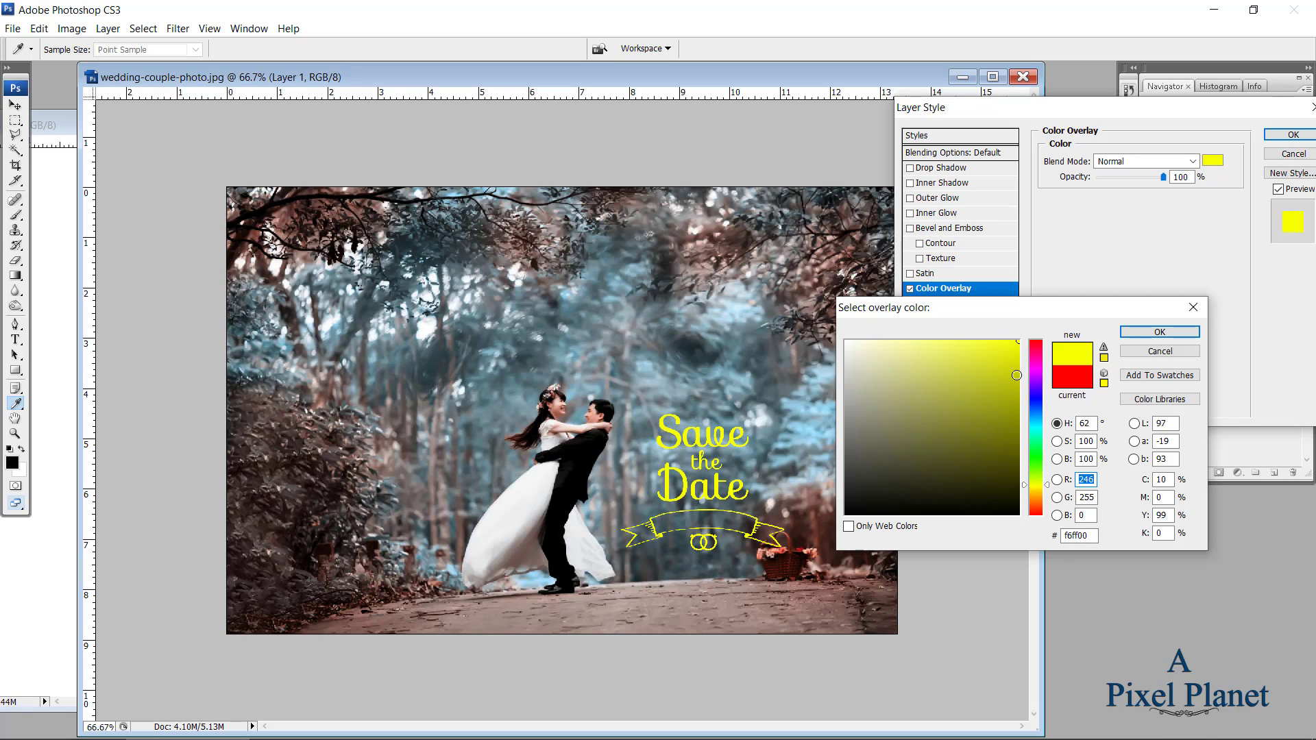
pyautogui.click(1157, 333)
# Step: Confirm the yellow overlay and copy the Jane & John text layer onto the photo
pyautogui.click(1292, 135)
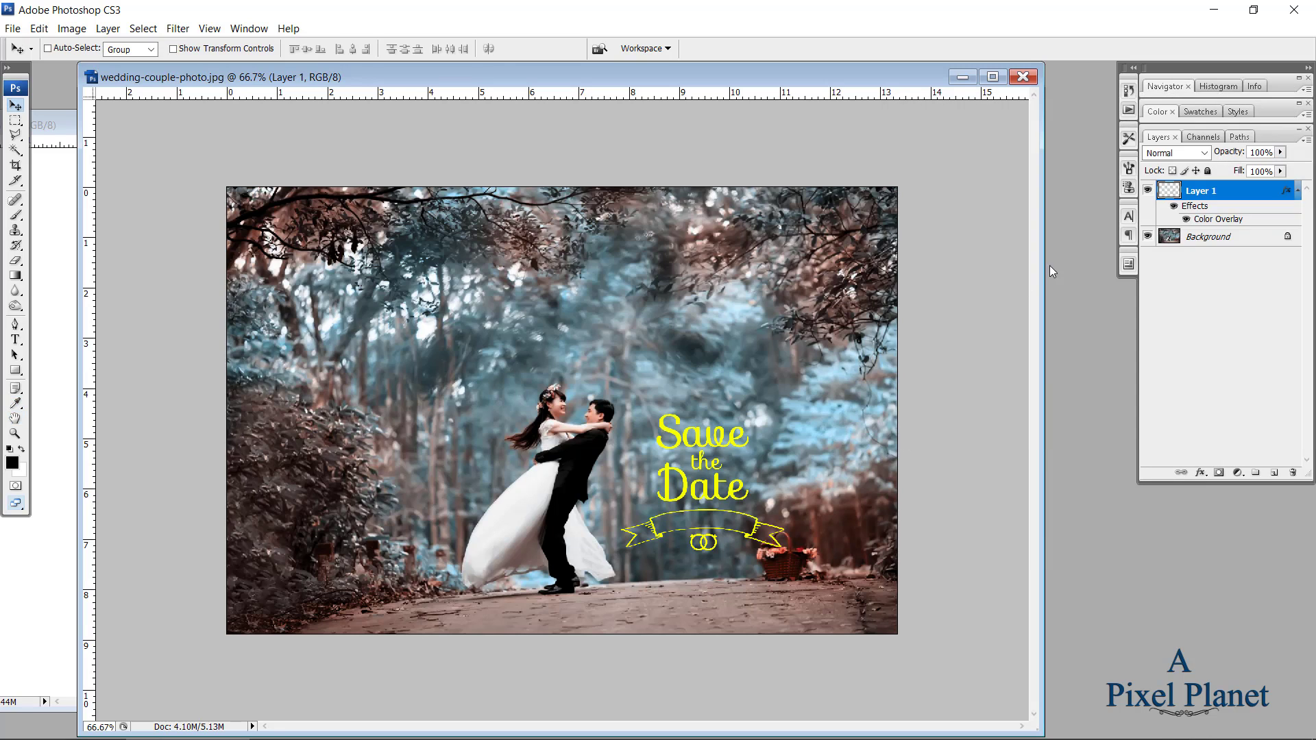
pyautogui.click(58, 352)
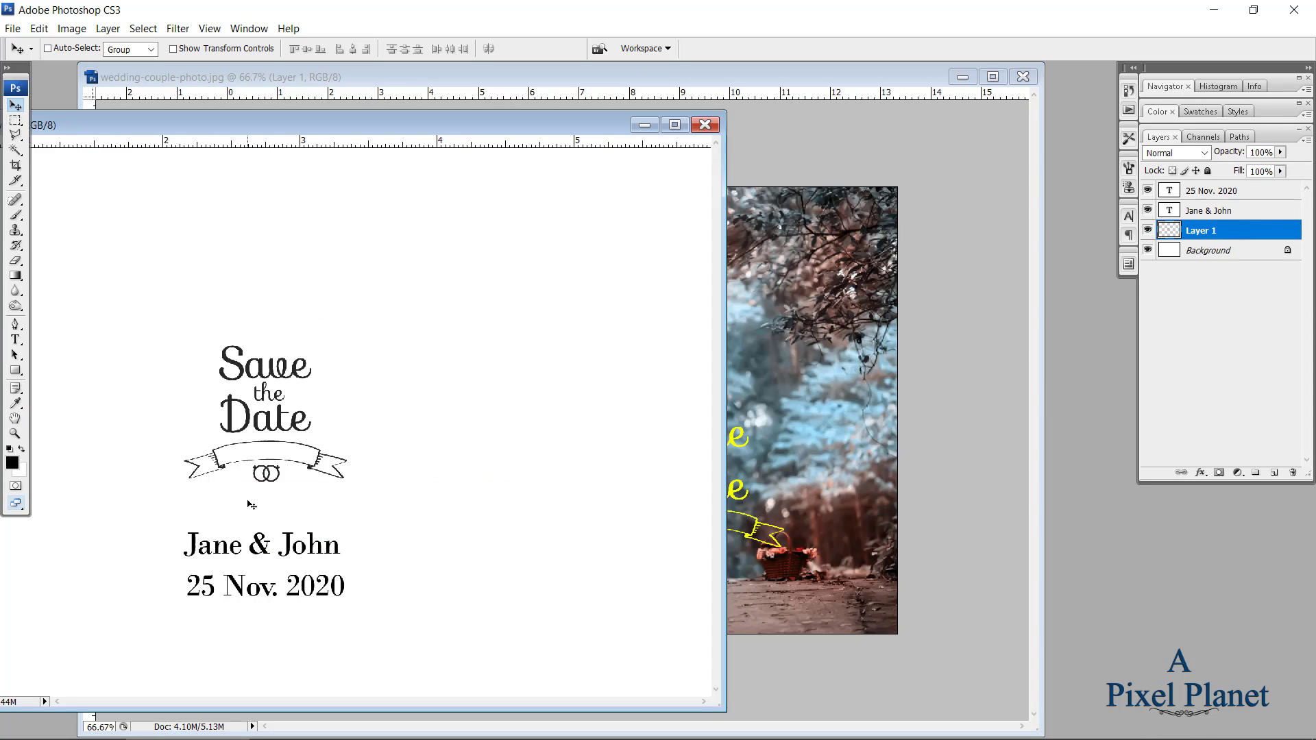
pyautogui.rightClick(267, 549)
pyautogui.click(288, 560)
pyautogui.moveTo(310, 543)
pyautogui.mouseDown()
pyautogui.moveTo(810, 481)
pyautogui.moveTo(714, 573)
pyautogui.mouseUp()
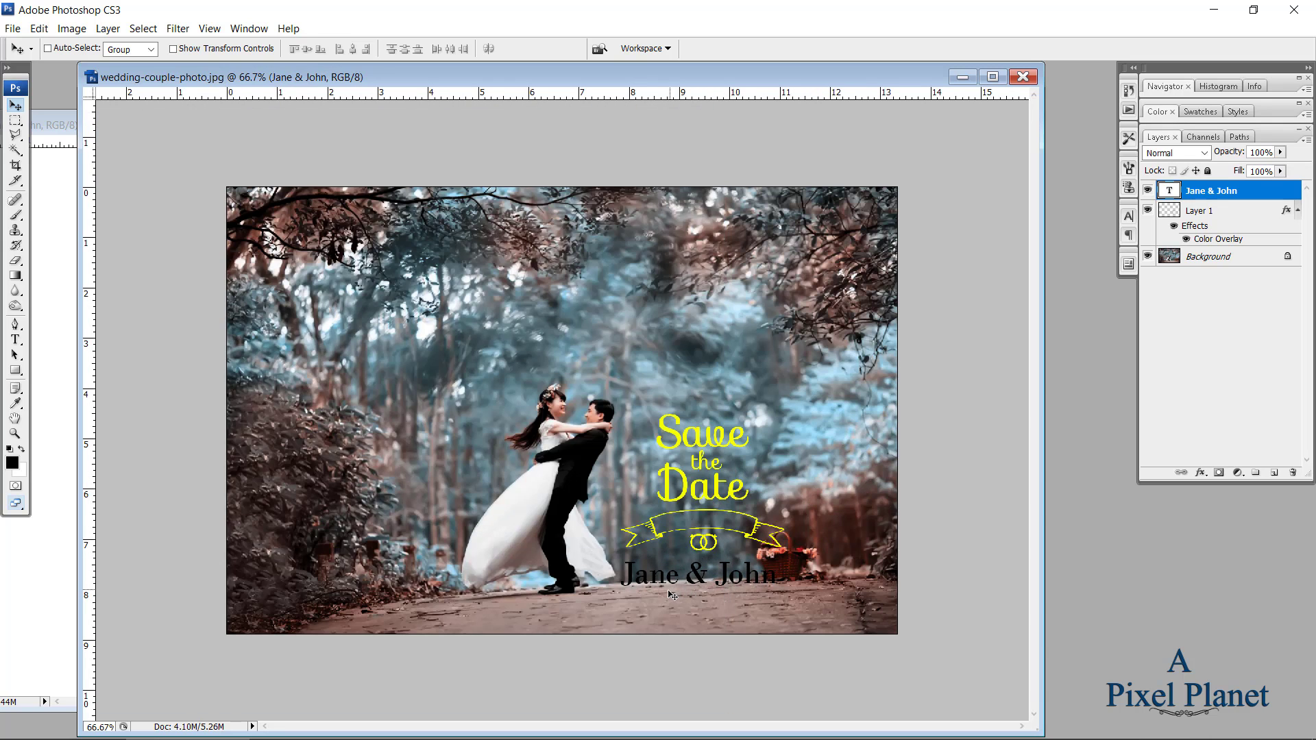
# Step: Shorten the Jane & John text slightly in height with Free Transform
pyautogui.hotkey('ctrl', 't')
pyautogui.moveTo(621, 587); pyautogui.dragTo(621, 589)
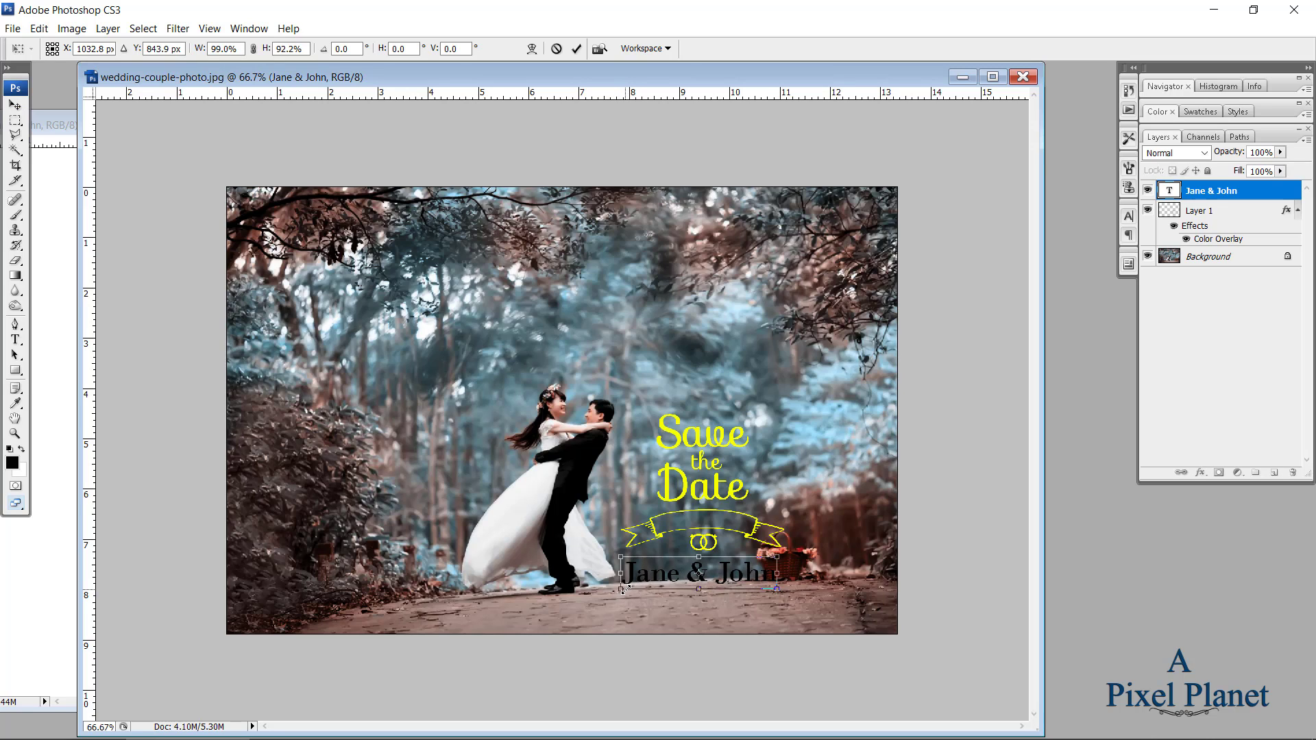
pyautogui.press('Return')
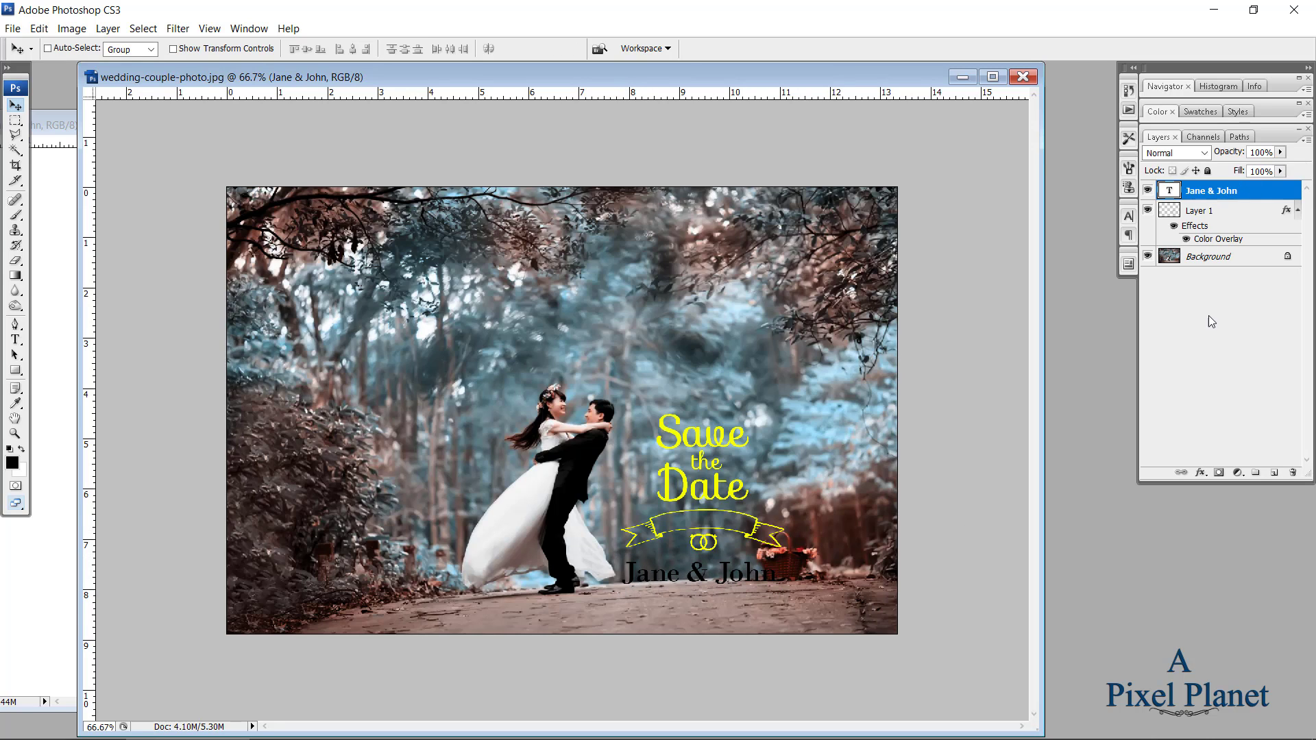
# Step: Give the Jane & John layer a white (ffffff) Color Overlay, then bring the layout document forward
pyautogui.click(1200, 473)
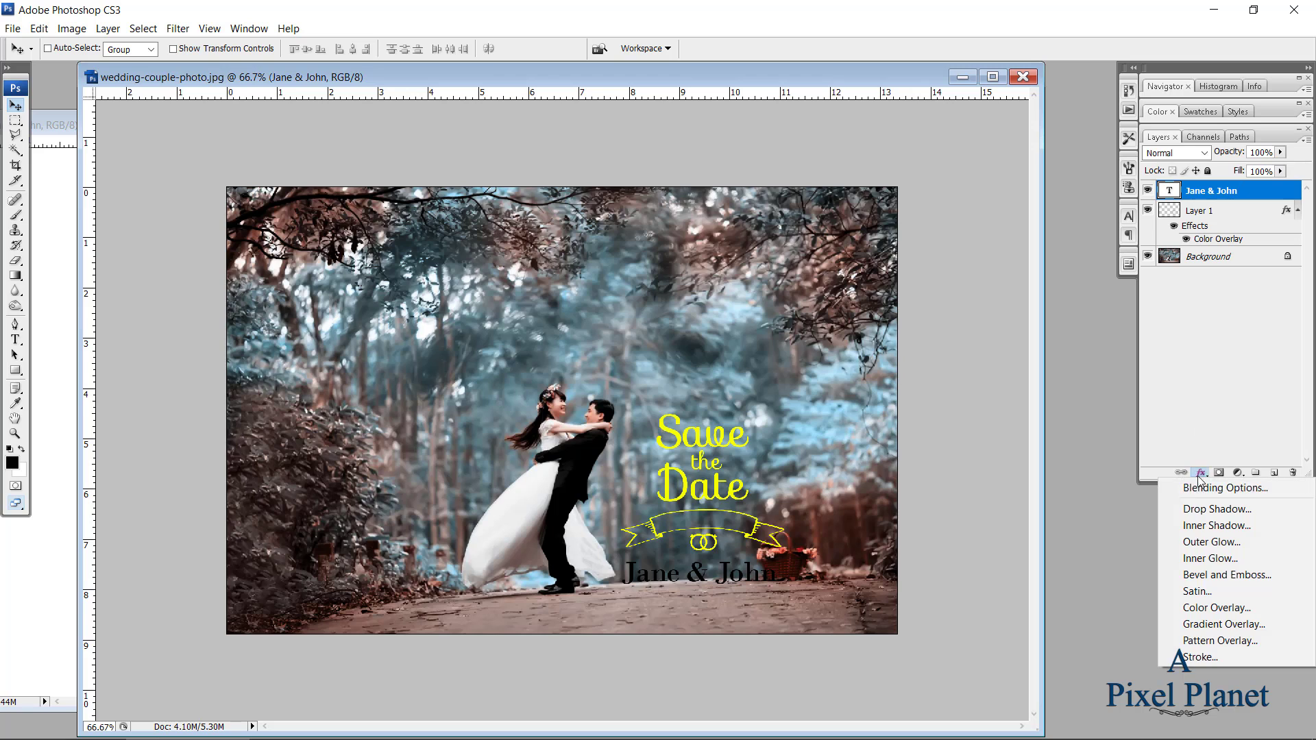
pyautogui.click(1212, 608)
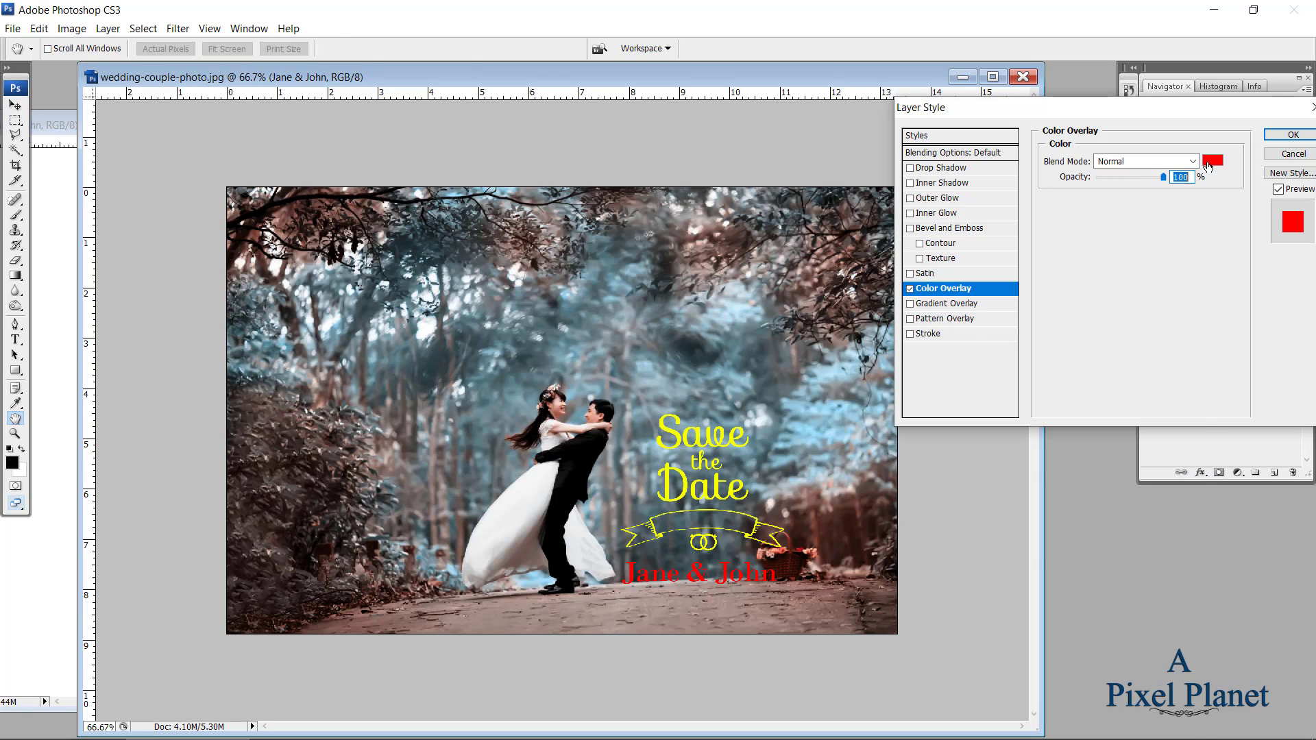
pyautogui.click(1212, 160)
pyautogui.click(846, 341)
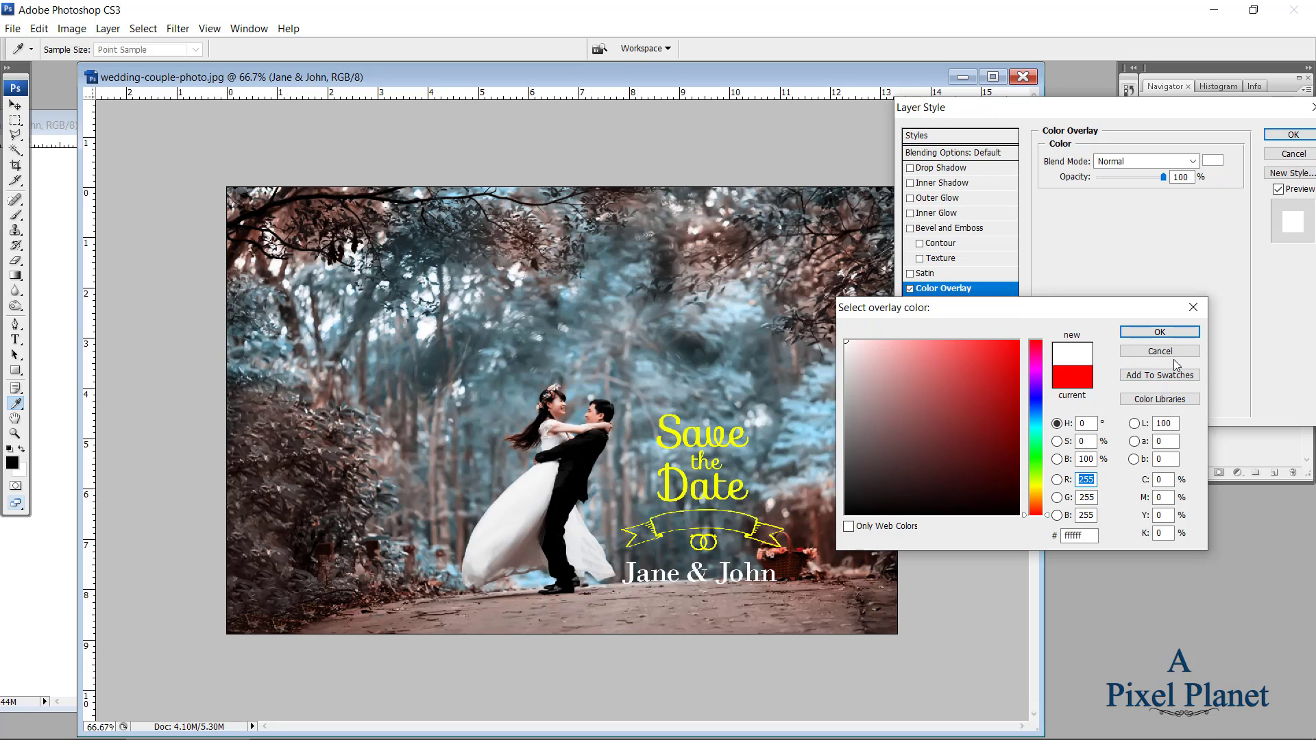
pyautogui.click(1174, 332)
pyautogui.click(1294, 135)
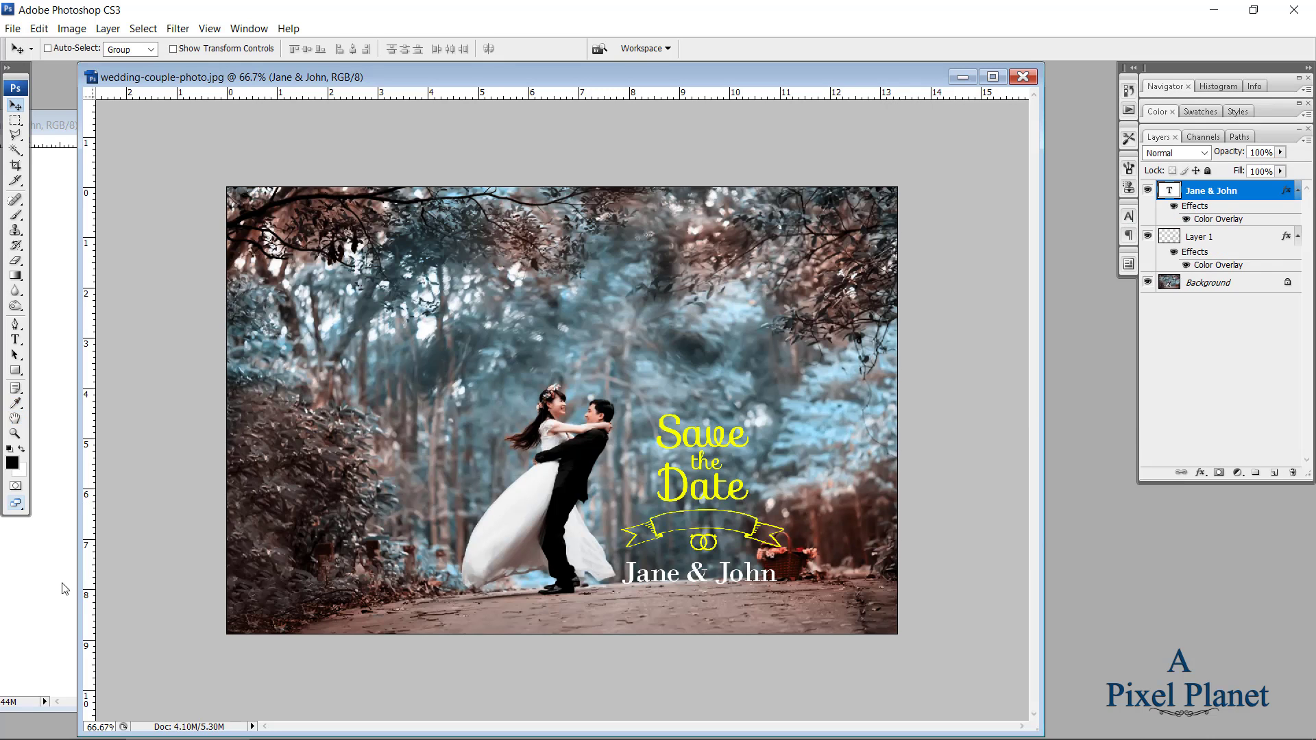
pyautogui.click(50, 576)
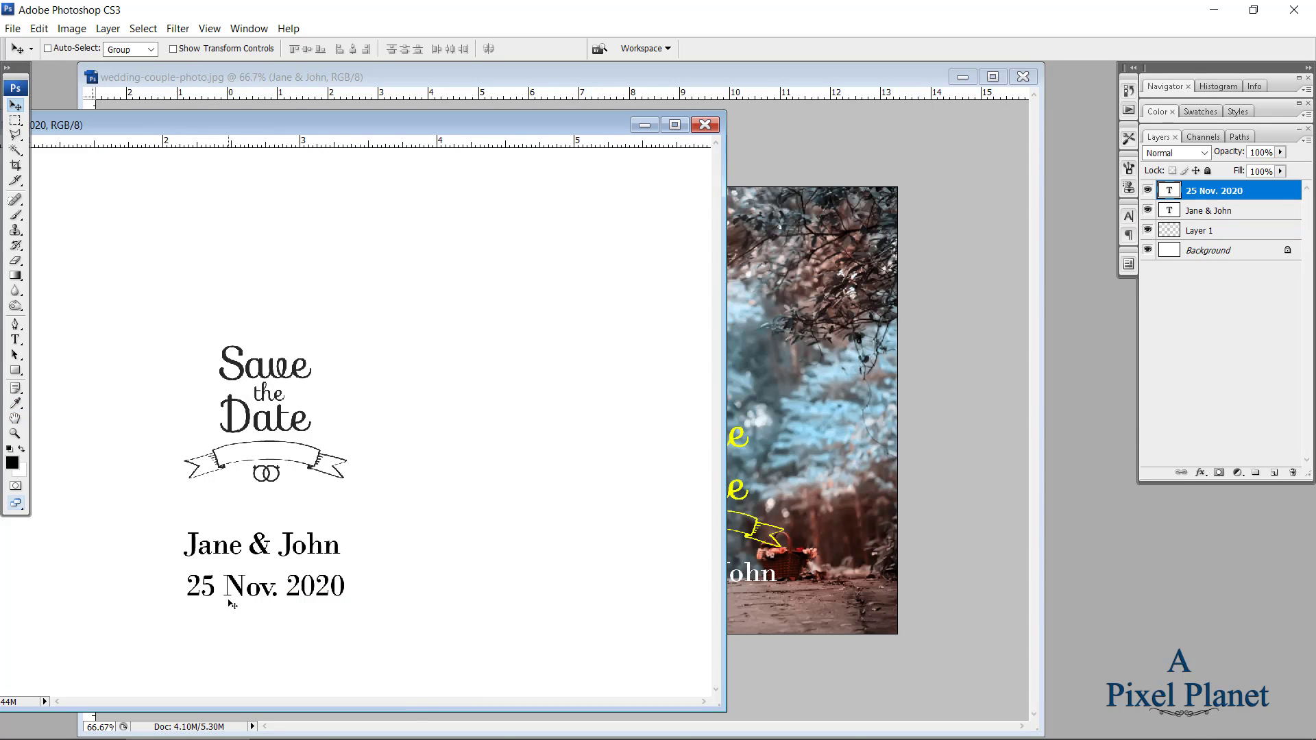
# Step: Copy the 25 Nov. 2020 date onto the photo, scaled to about 54.5% to fit the banner
pyautogui.moveTo(333, 576)
pyautogui.mouseDown()
pyautogui.moveTo(811, 549)
pyautogui.moveTo(750, 512)
pyautogui.mouseUp()
pyautogui.hotkey('ctrl', 't')
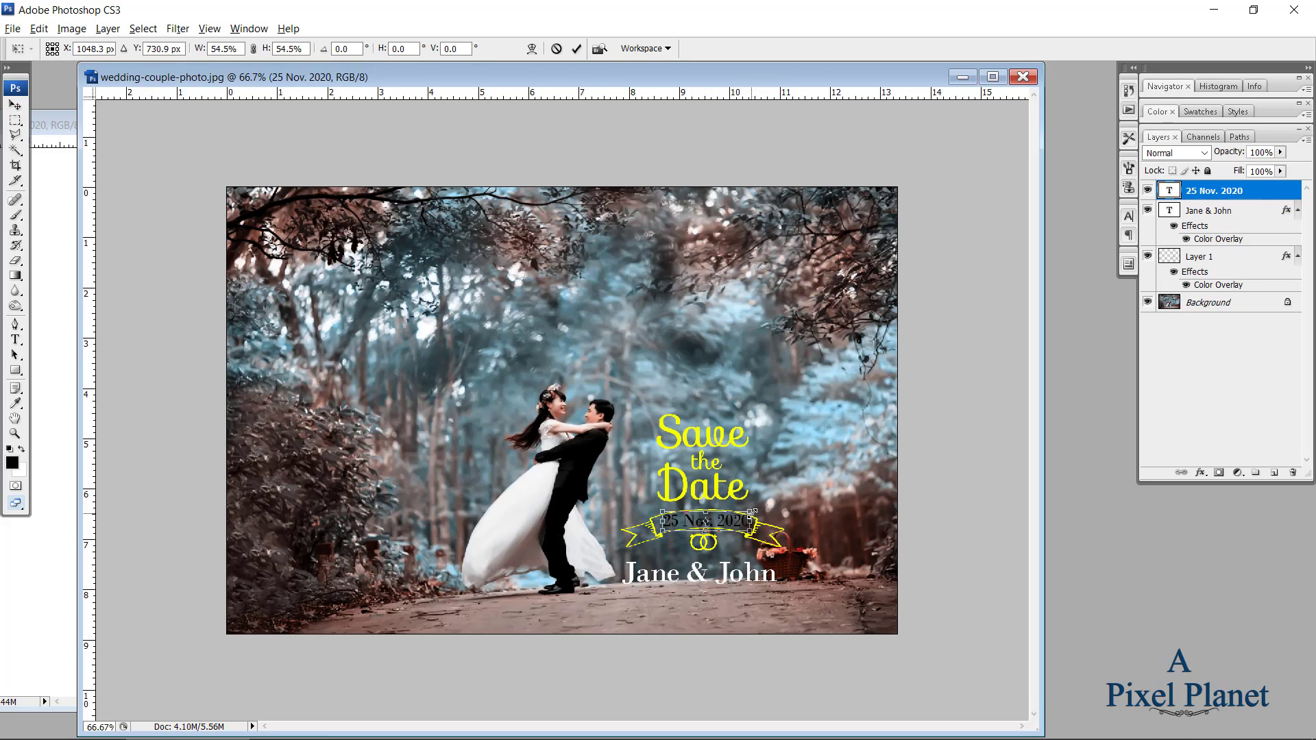
pyautogui.press('Return')
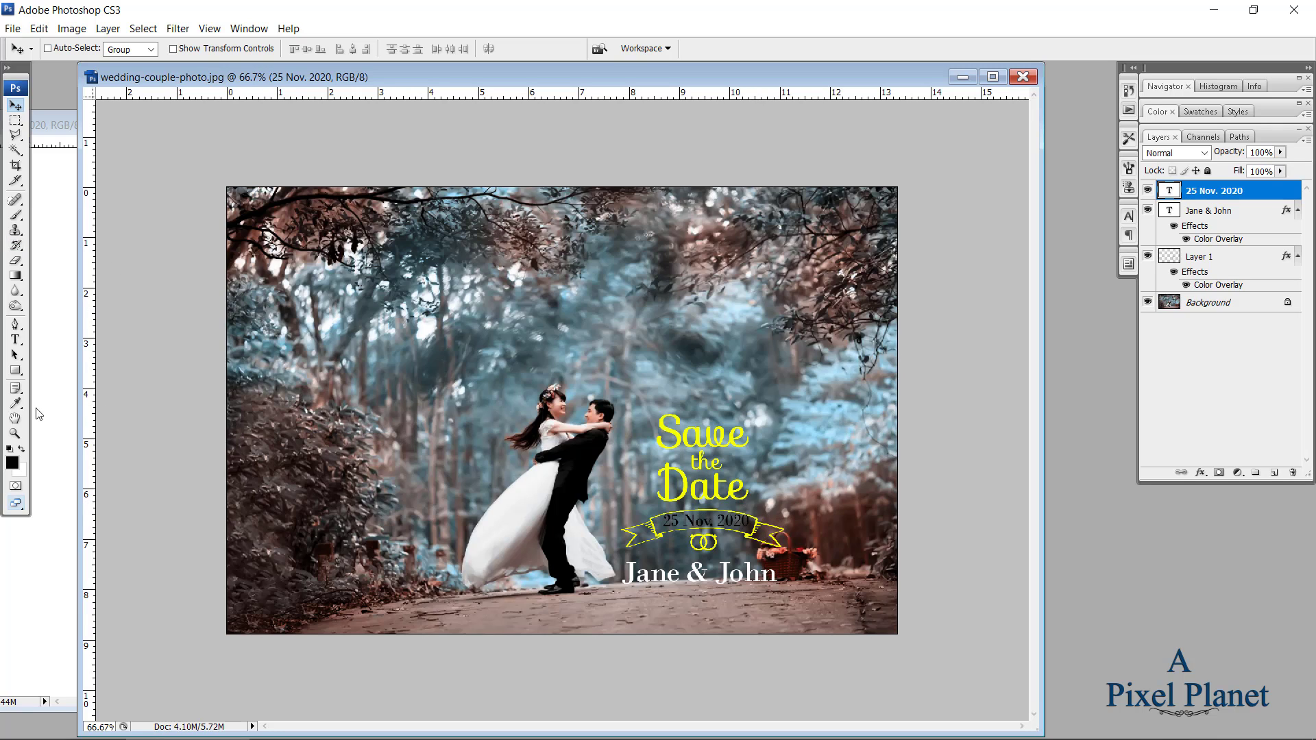
pyautogui.click(15, 339)
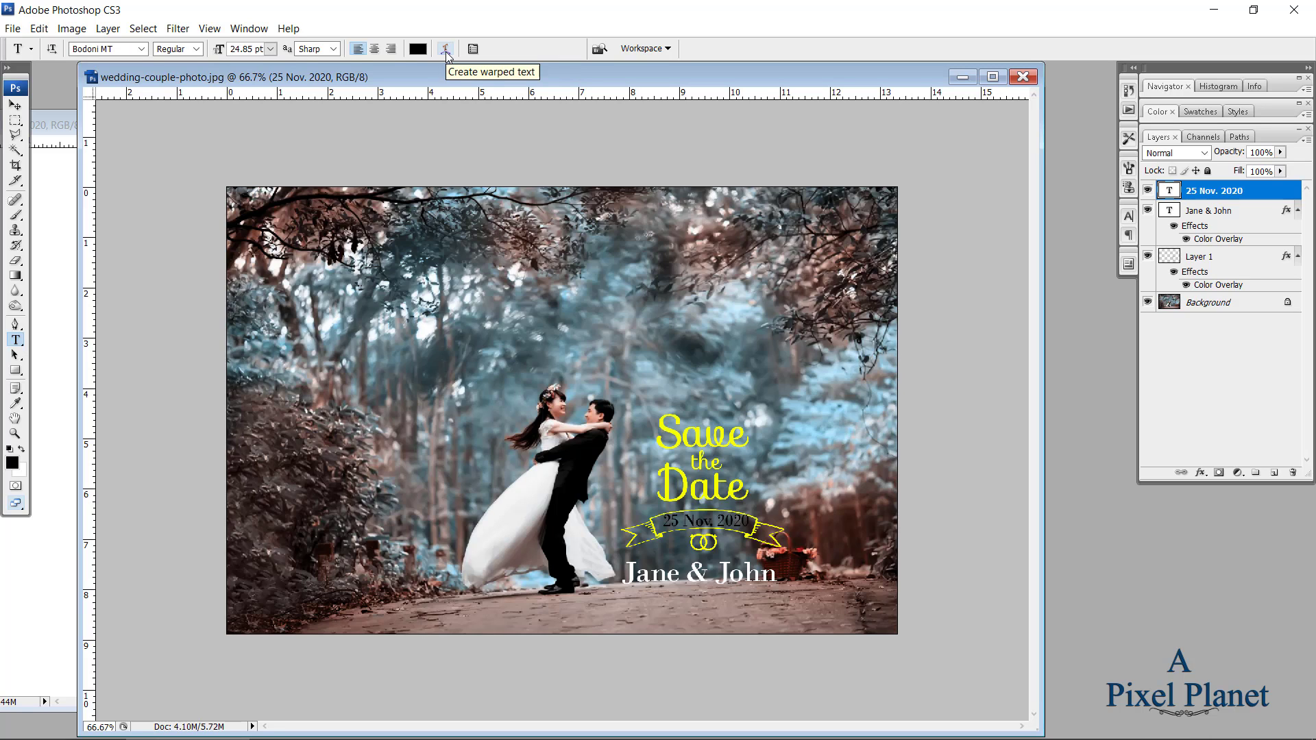
# Step: Warp the 25 Nov. 2020 date text with the Arc style
pyautogui.click(446, 51)
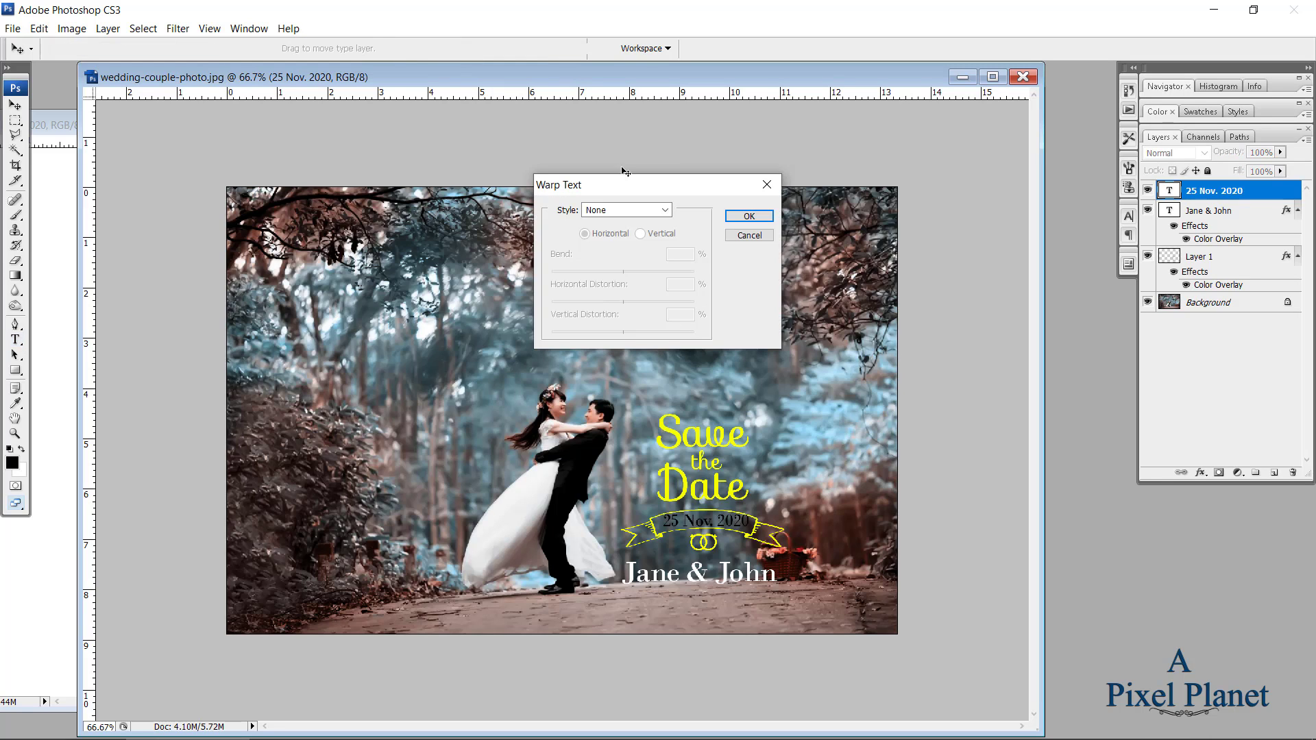
pyautogui.click(622, 211)
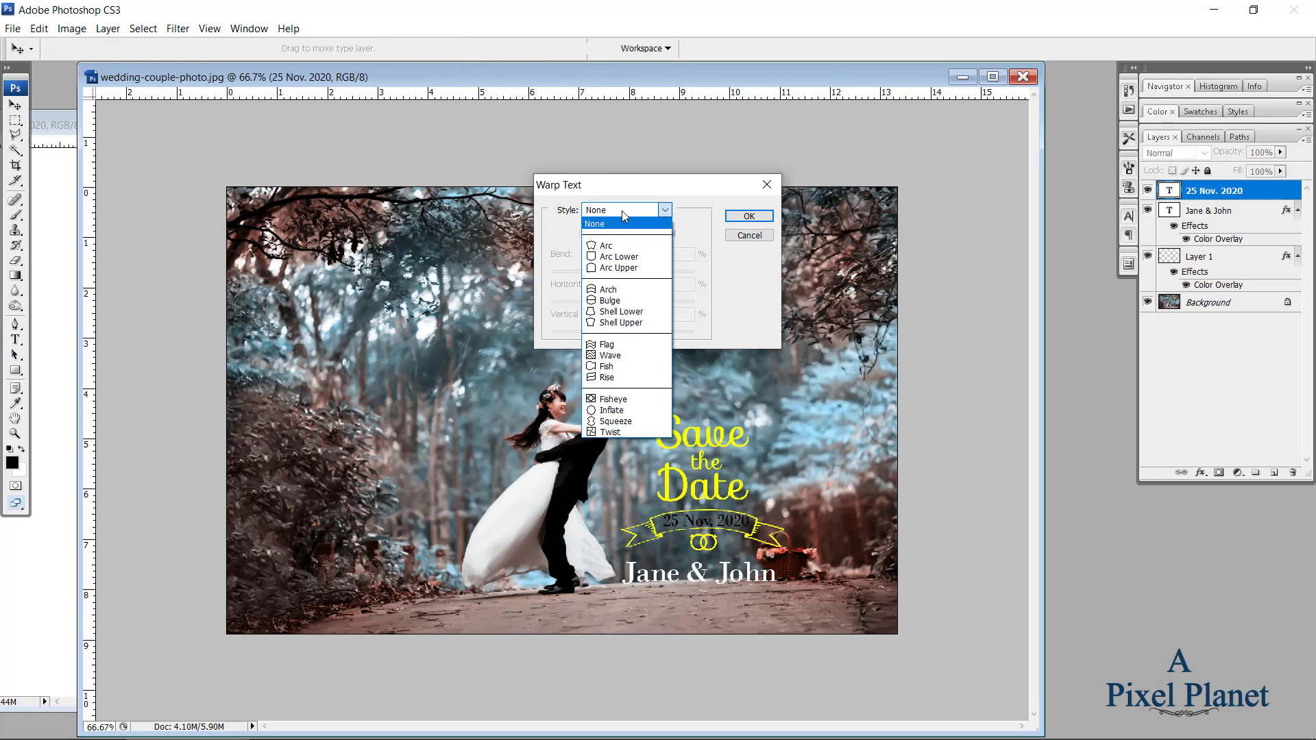
pyautogui.click(606, 245)
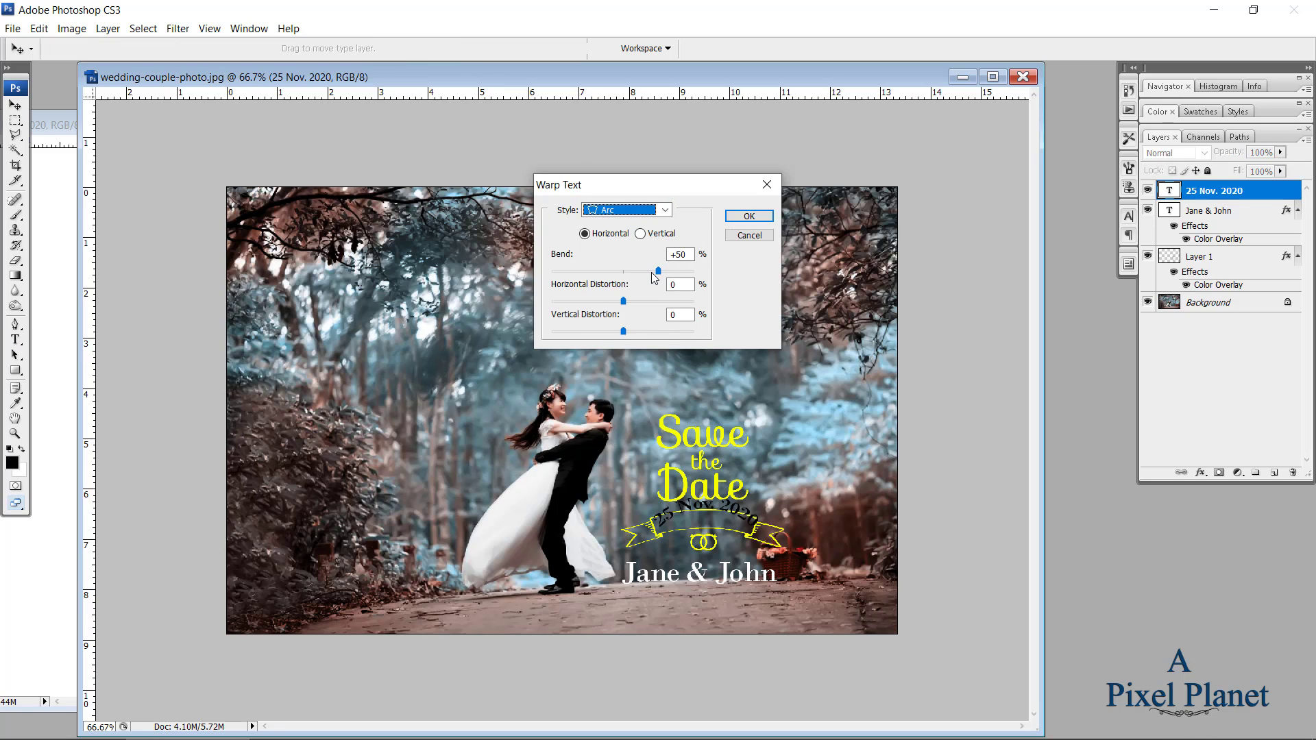
pyautogui.click(749, 216)
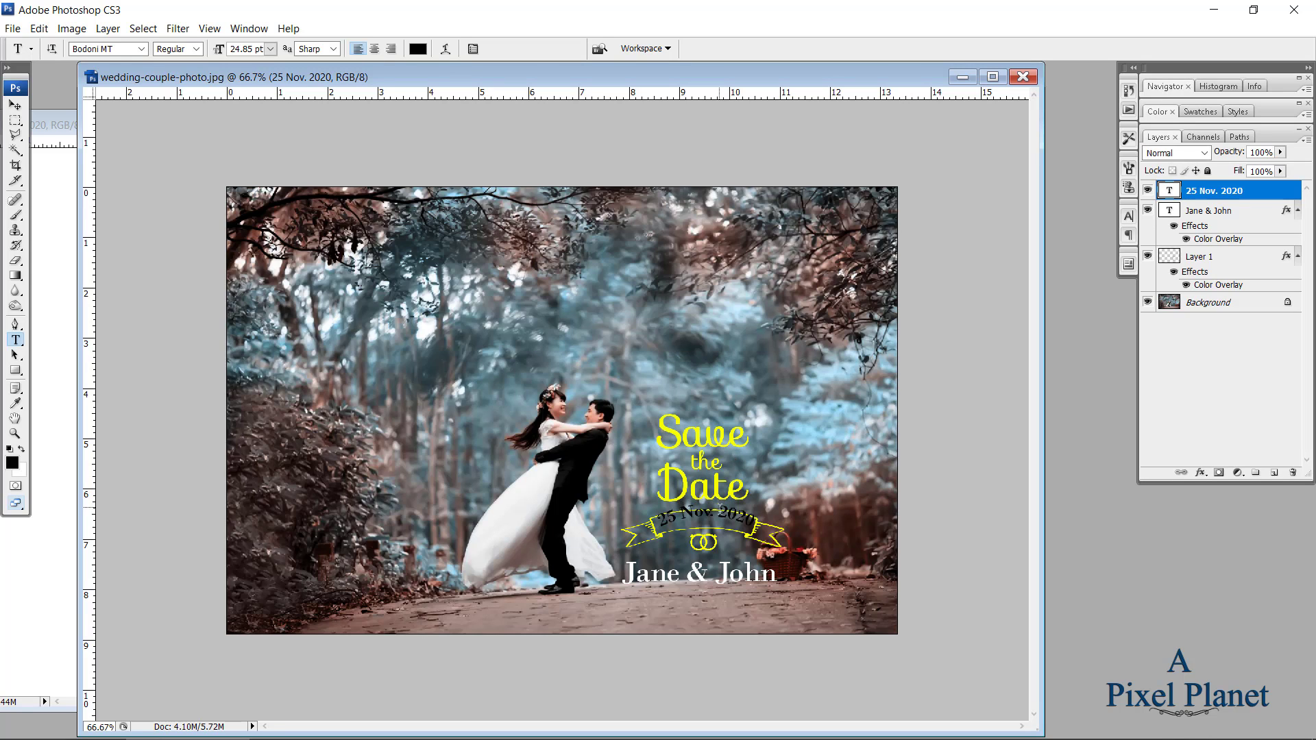
# Step: Nudge the arced date down into the yellow banner and rotate it slightly
pyautogui.click(14, 104)
pyautogui.moveTo(724, 522); pyautogui.dragTo(724, 529)
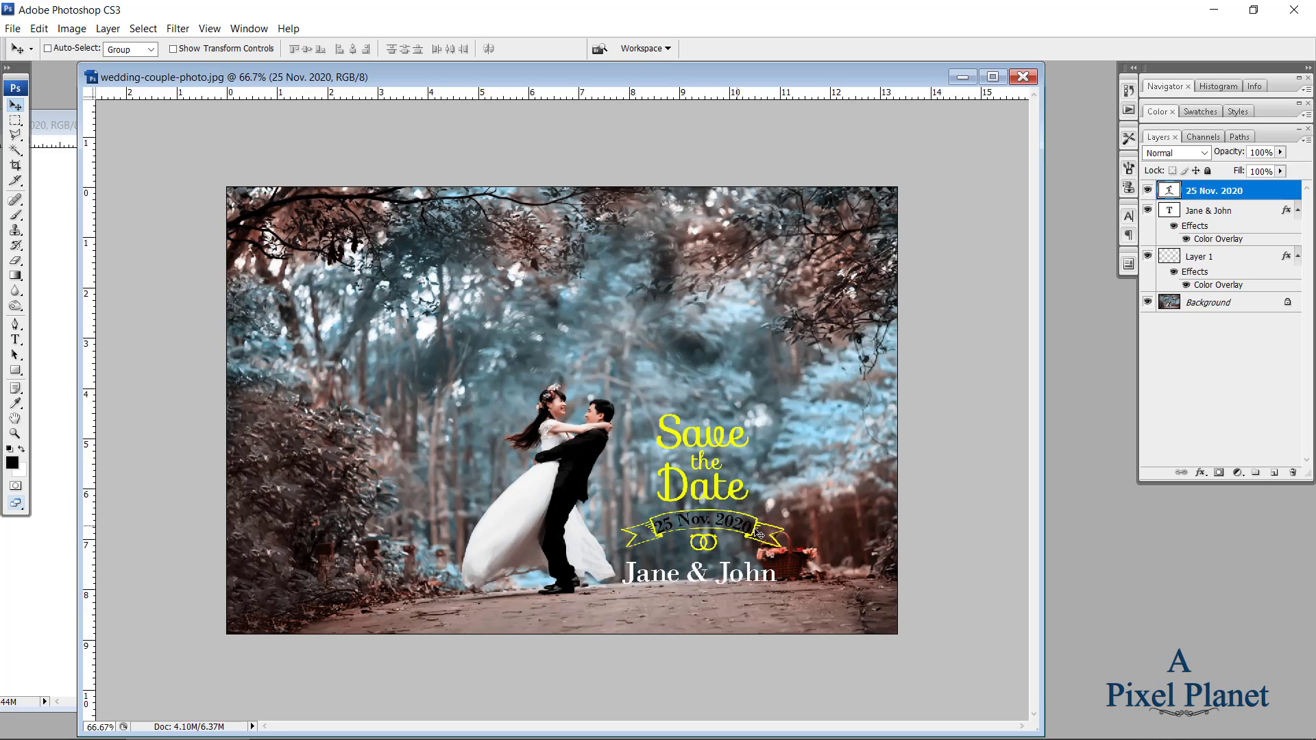
pyautogui.hotkey('ctrl', 't')
pyautogui.moveTo(754, 540); pyautogui.dragTo(738, 535)
pyautogui.press('Return')
# Step: Apply a white (ffffff) Color Overlay to the 25 Nov. 2020 date layer
pyautogui.click(1200, 473)
pyautogui.click(1209, 610)
pyautogui.click(1213, 160)
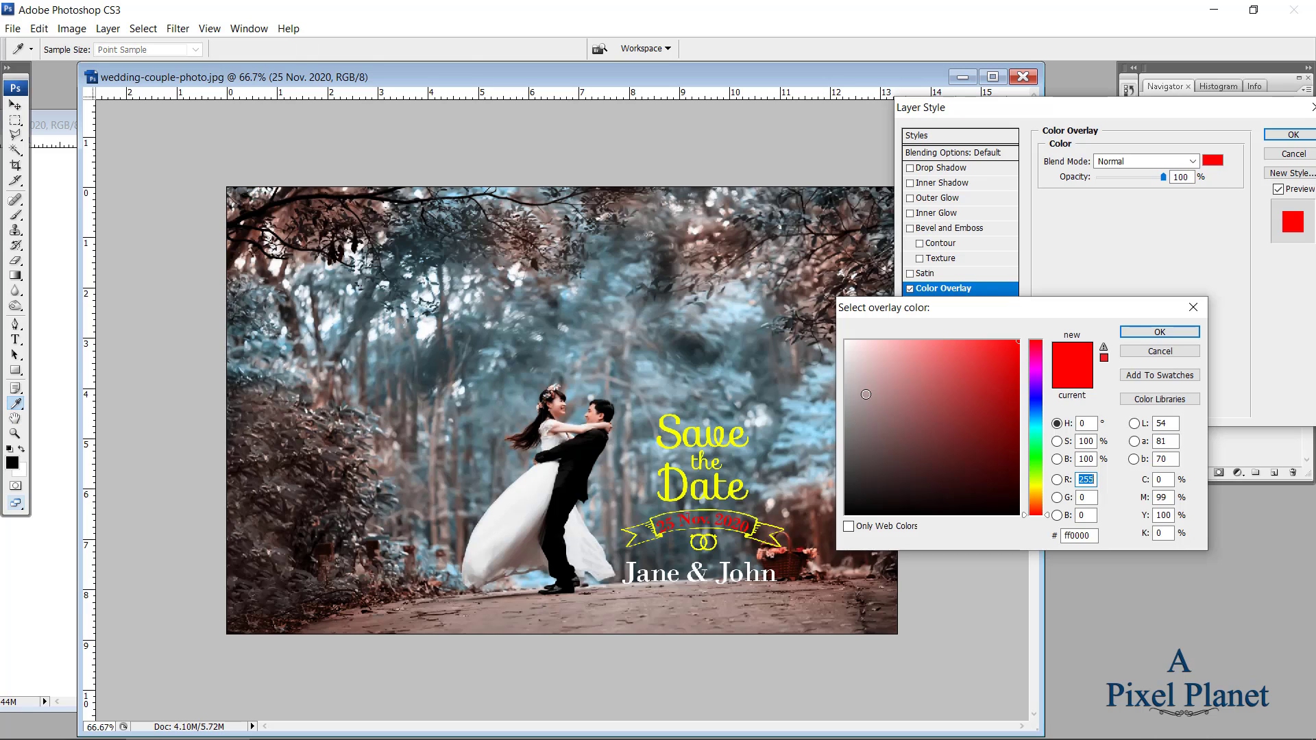
pyautogui.click(847, 340)
pyautogui.press('Return')
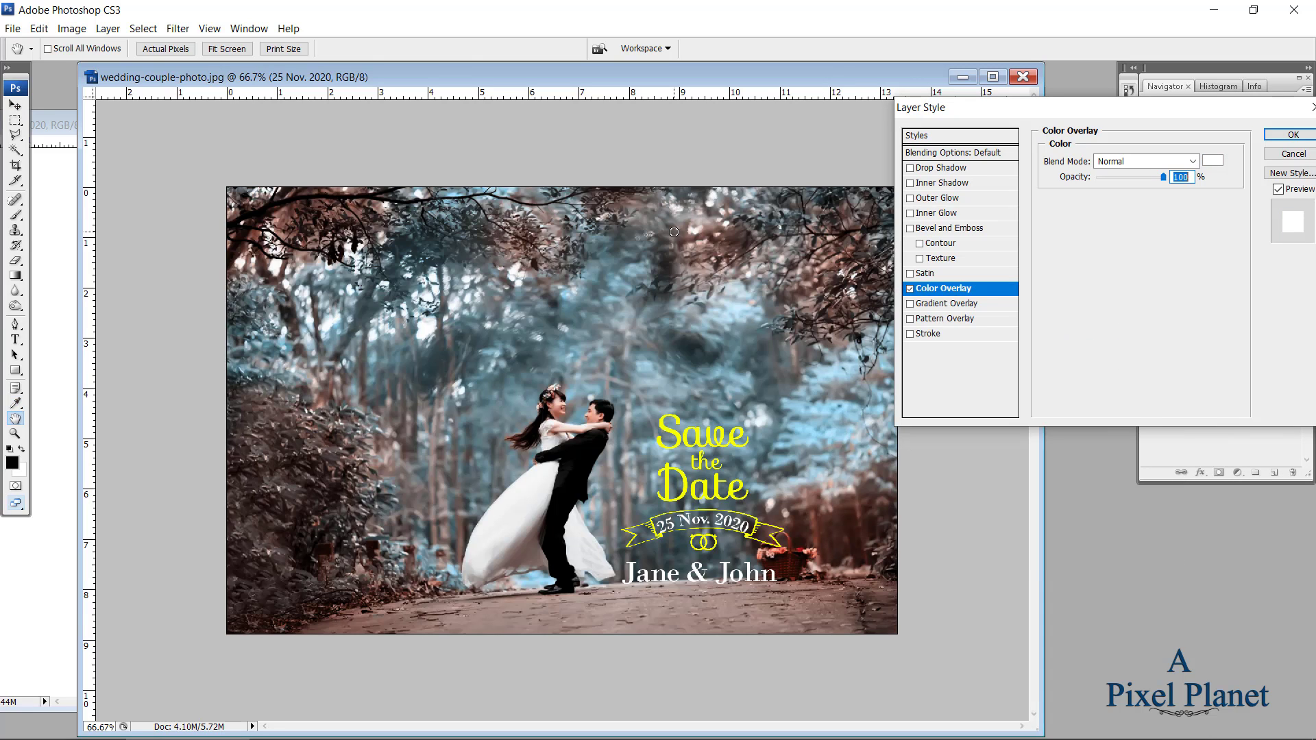
pyautogui.press('Return')
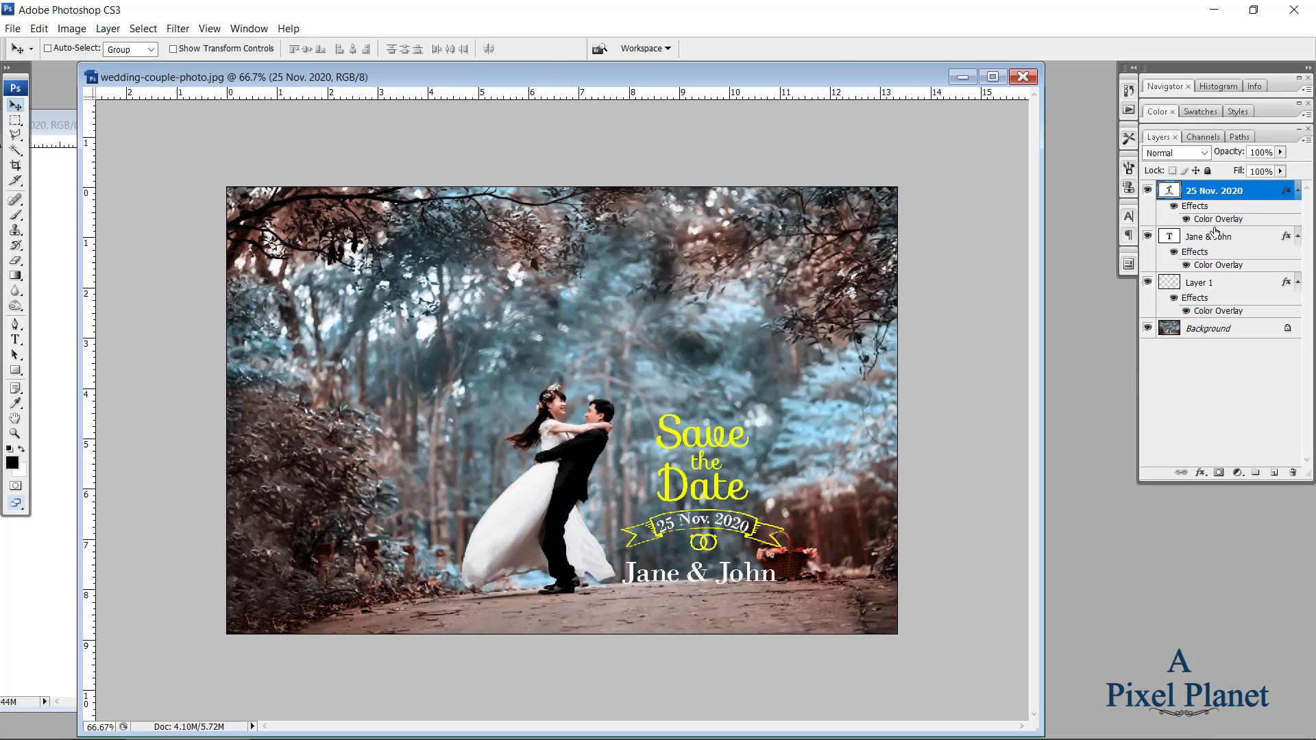
# Step: Select the Jane & John, date and Save the Date layers together and drag them lower on the photo
pyautogui.keyDown('shift'); pyautogui.click(1208, 288); pyautogui.keyUp('shift')
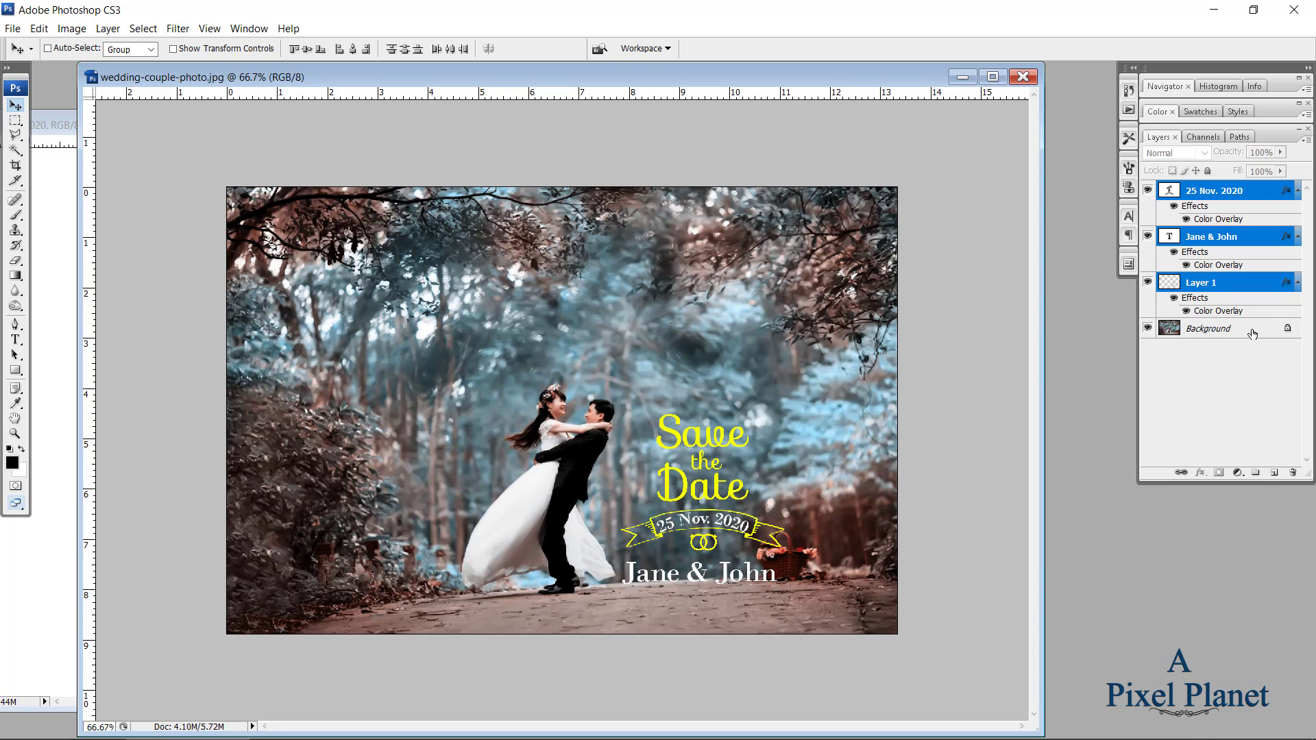
pyautogui.moveTo(736, 522); pyautogui.dragTo(730, 560)
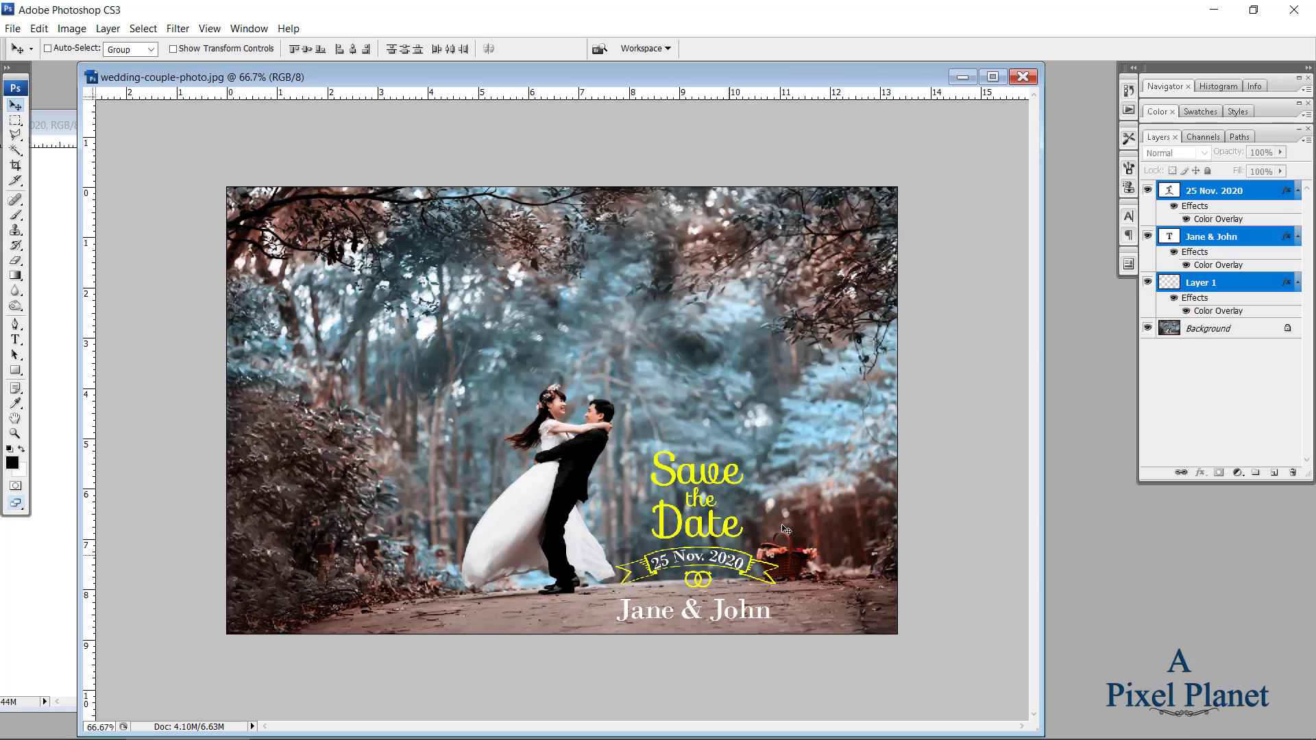